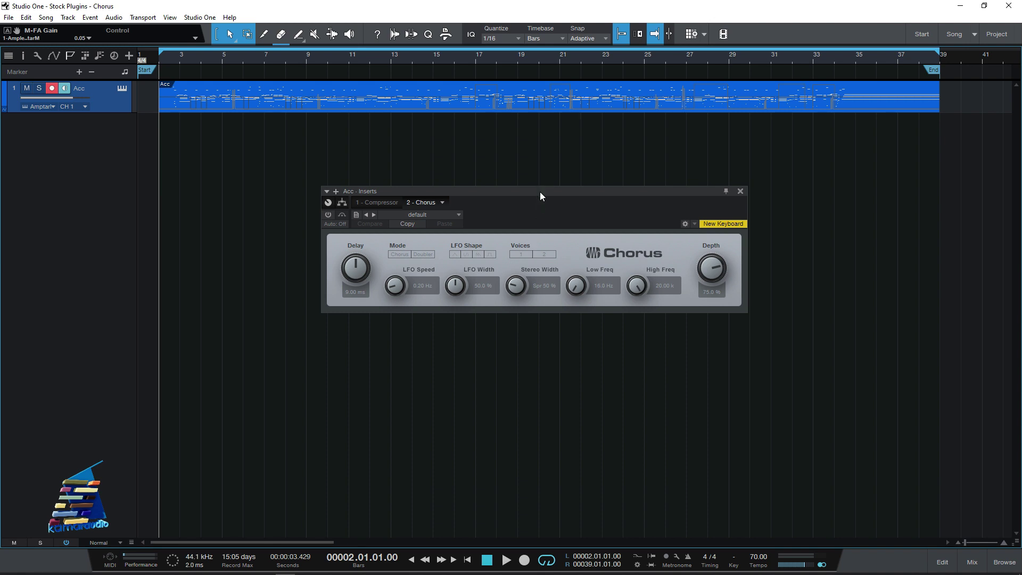
Reposition the Chorus window and look over the Acc track's Ample Guitar Martin instrument
{"action": "left_click_drag", "start_coordinate": [539, 192], "coordinate": [537, 174]}
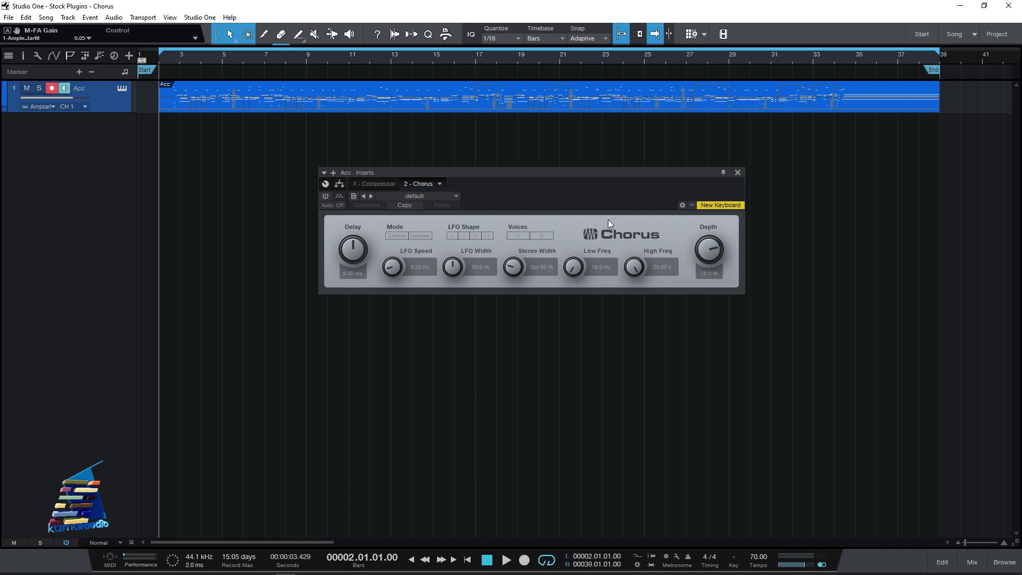
{"action": "left_click_drag", "start_coordinate": [582, 172], "coordinate": [567, 168]}
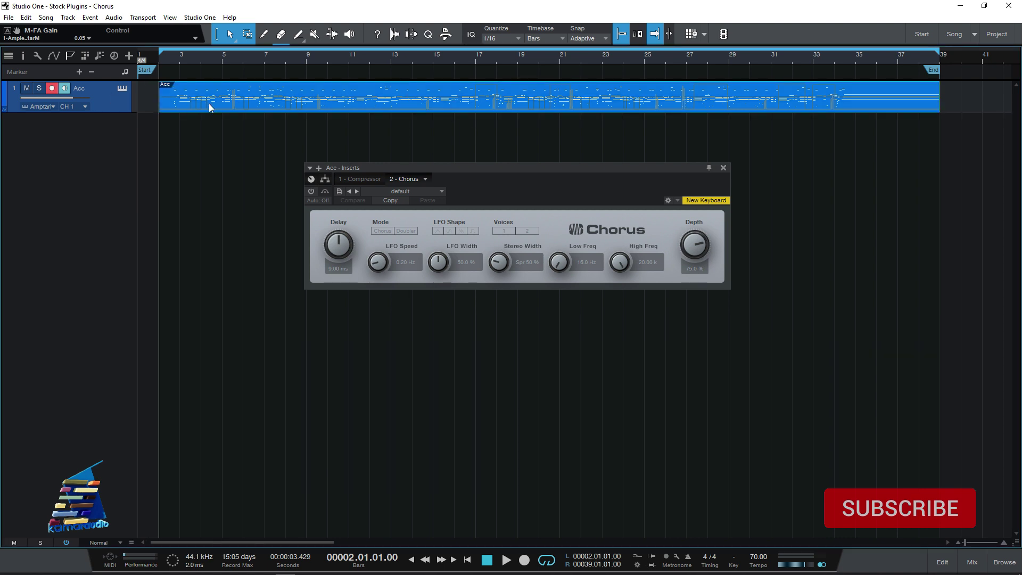
{"action": "left_click", "coordinate": [122, 89]}
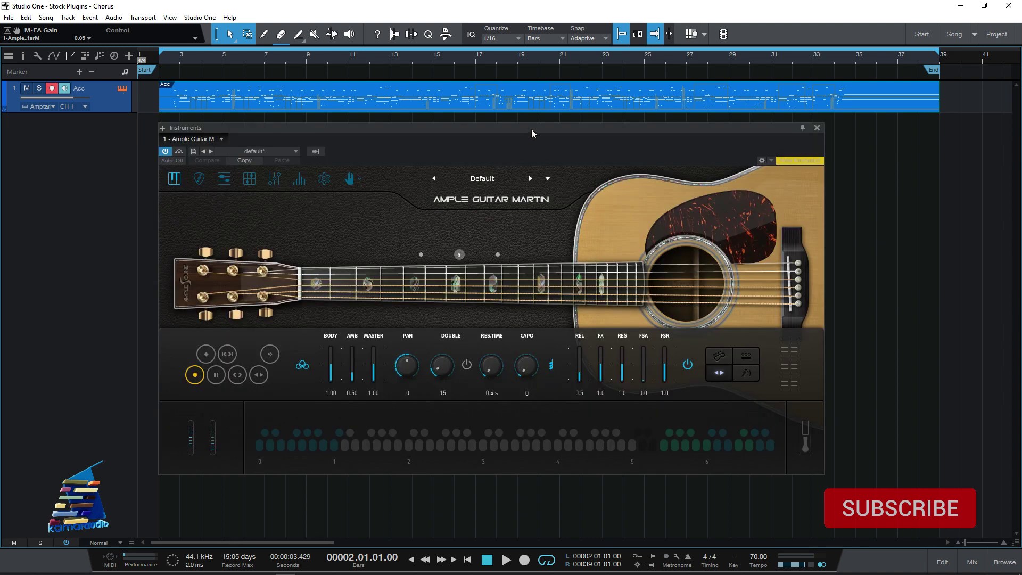
{"action": "left_click_drag", "start_coordinate": [531, 129], "coordinate": [532, 118]}
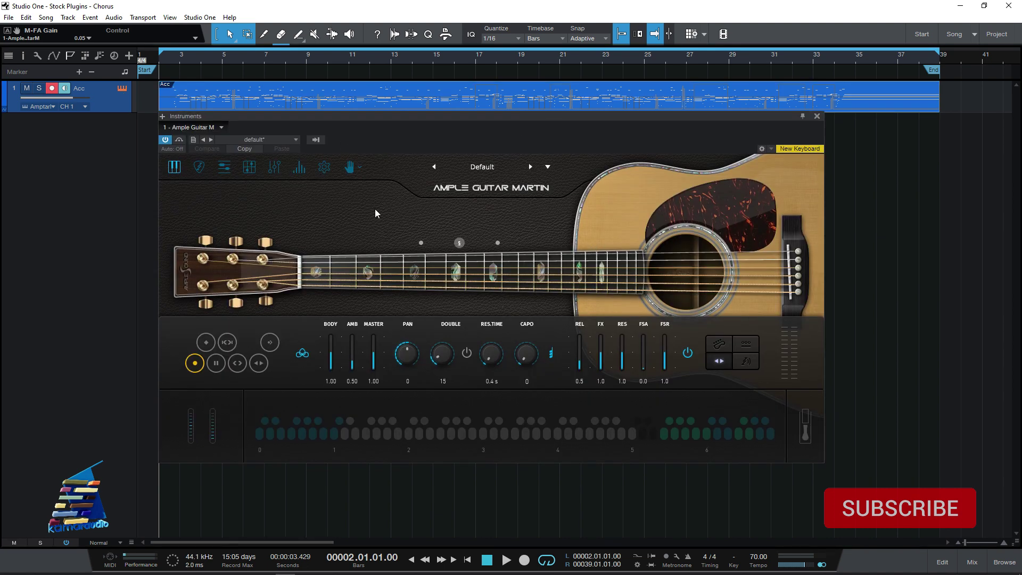
{"action": "left_click", "coordinate": [817, 116]}
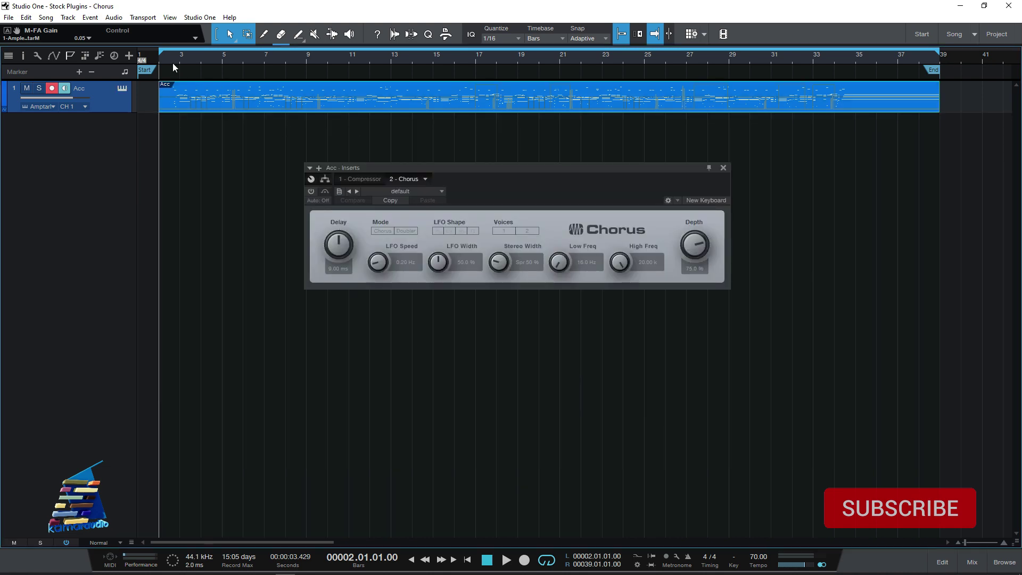
Listen to the Acc track with the Chorus bypassed, viewing the Ample Guitar instrument during playback
{"action": "key", "text": "space"}
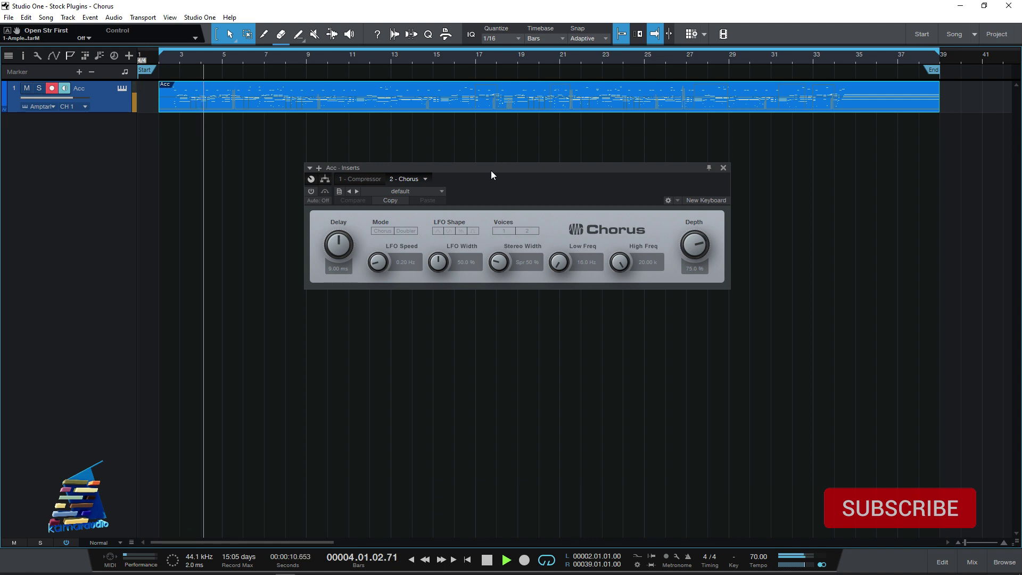
{"action": "left_click", "coordinate": [122, 89]}
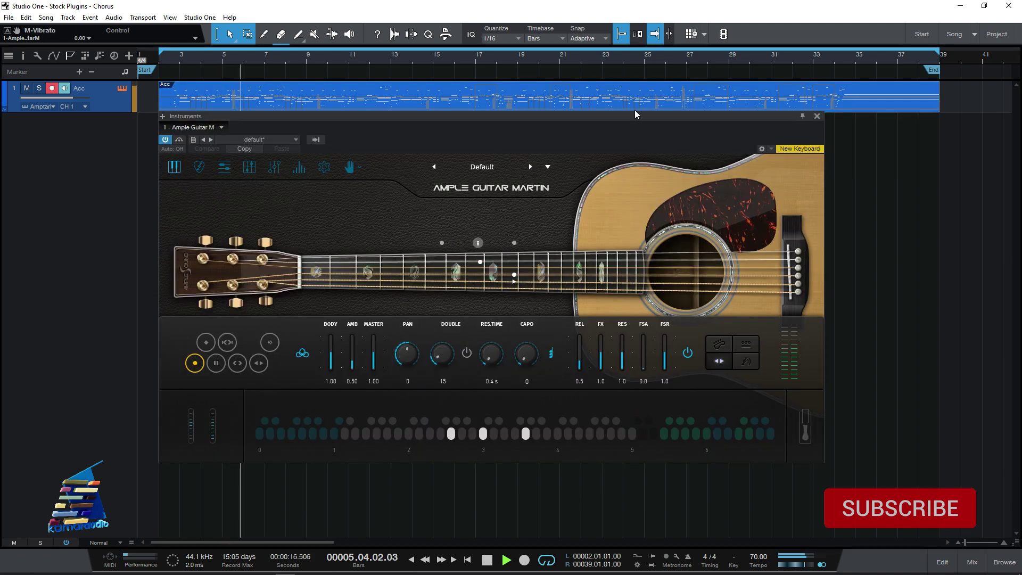
{"action": "left_click", "coordinate": [817, 116]}
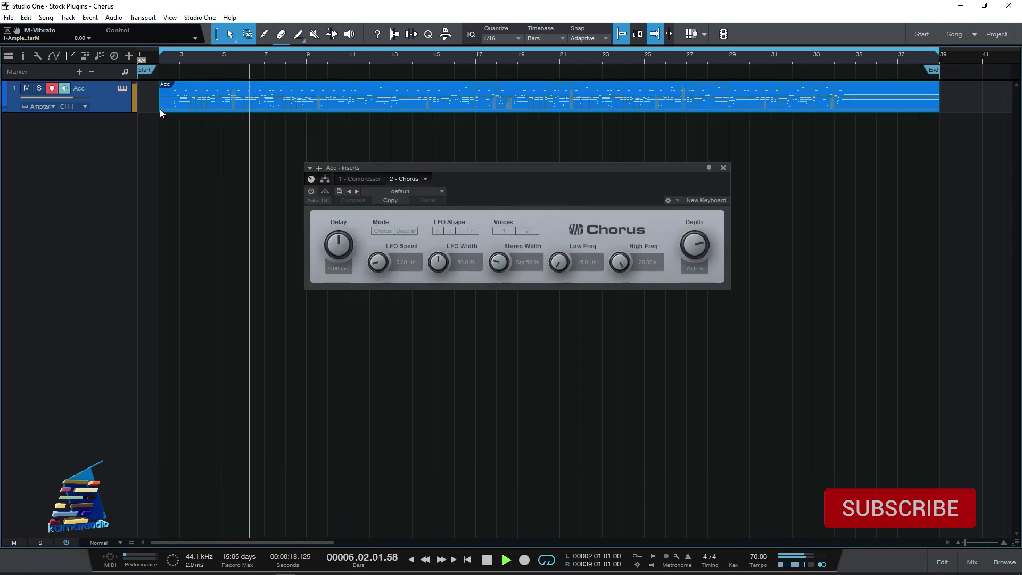
{"action": "left_click", "coordinate": [122, 89]}
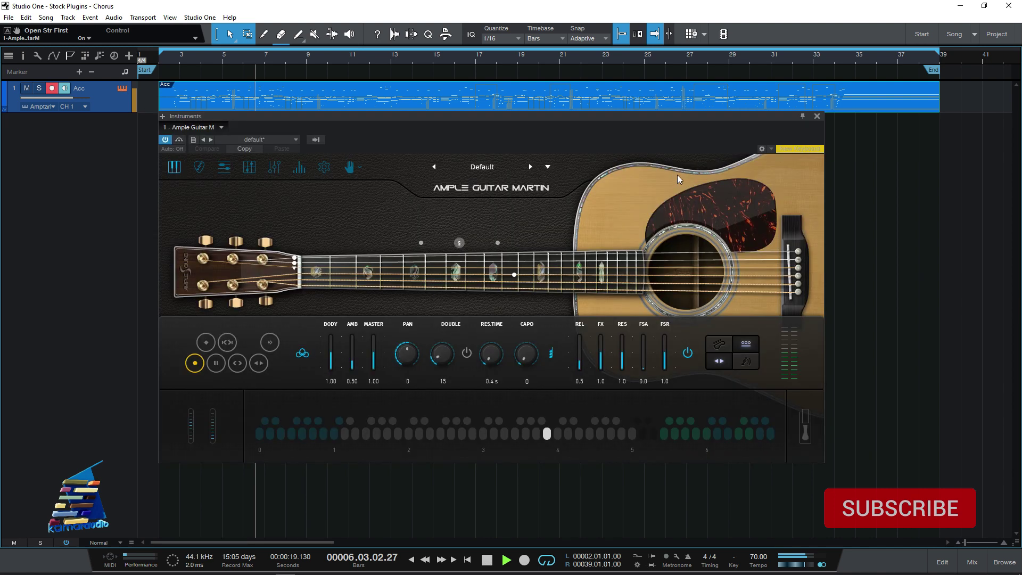
{"action": "left_click", "coordinate": [817, 115]}
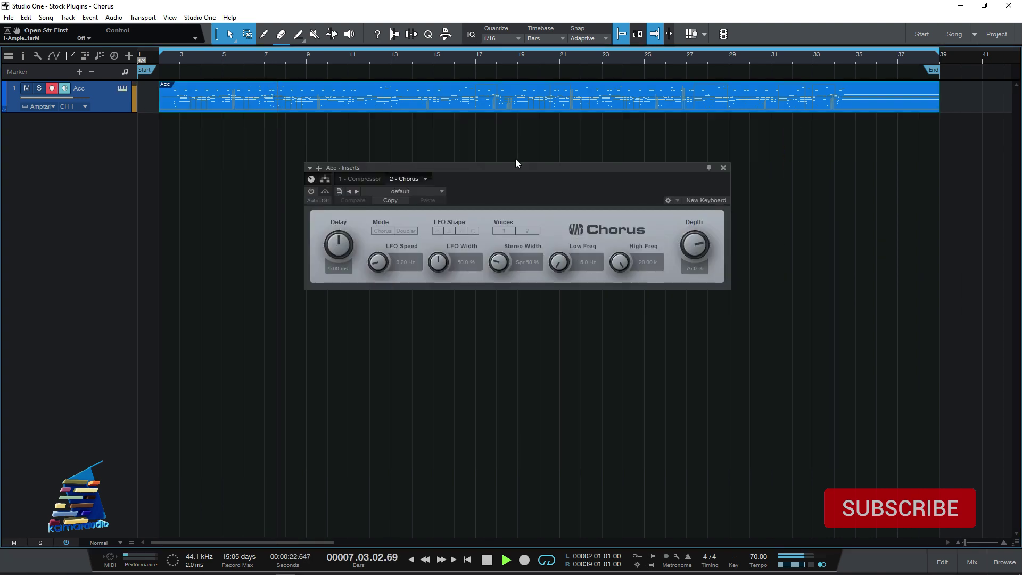
{"action": "key", "text": "space"}
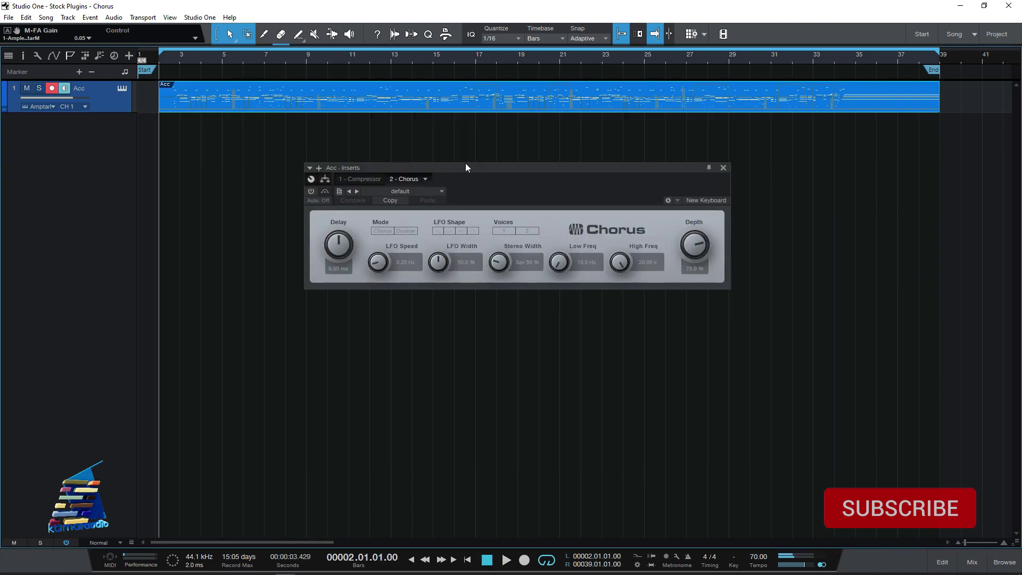
Set the playback position to bar 2, beat 3 and activate the Chorus effect on the Acc track
{"action": "left_click", "coordinate": [169, 56]}
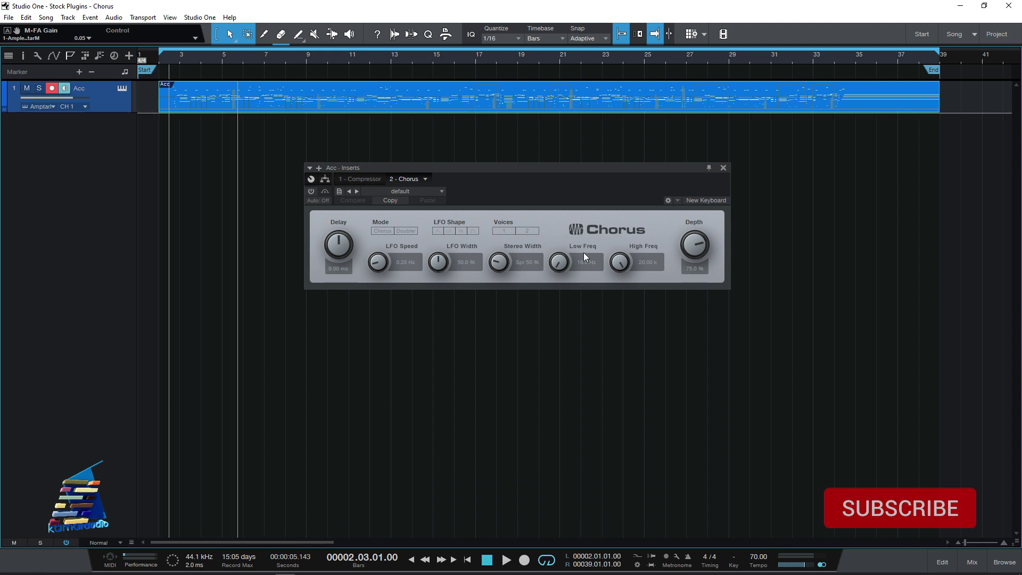
{"action": "left_click_drag", "start_coordinate": [546, 169], "coordinate": [528, 160]}
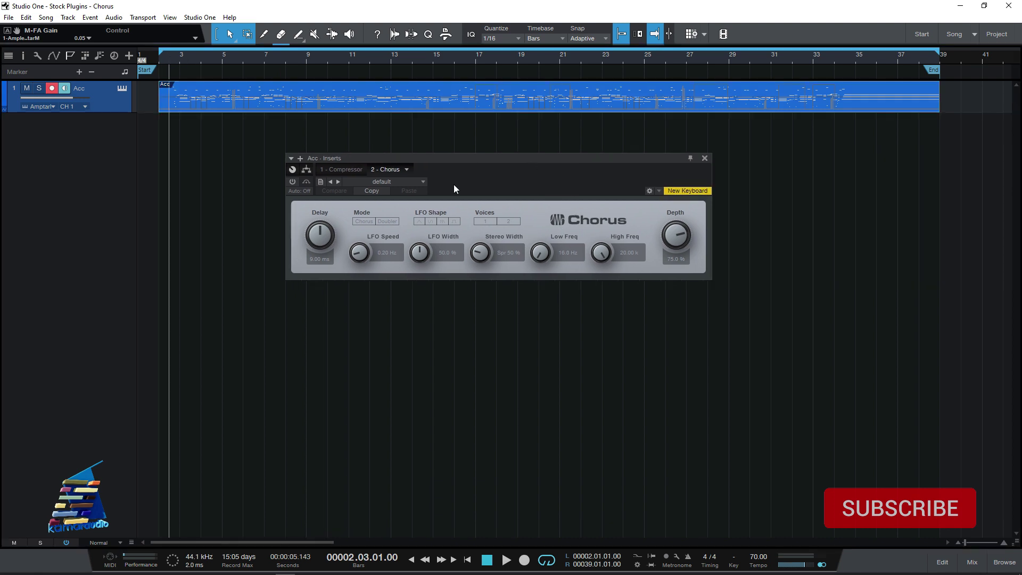
{"action": "left_click", "coordinate": [292, 181]}
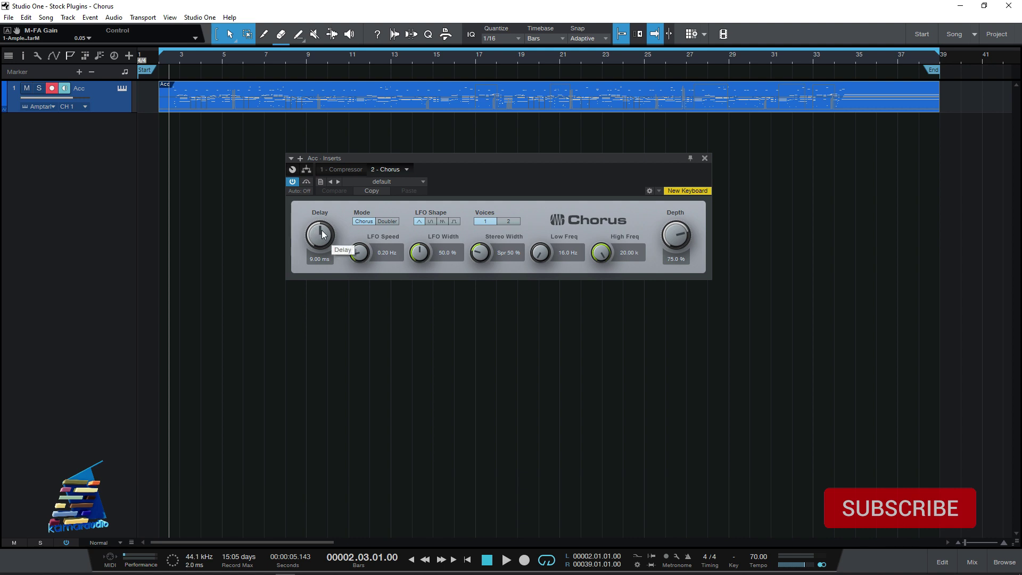
Compare the effect's Doubler and Chorus modes, ending in Chorus mode
{"action": "left_click", "coordinate": [391, 222]}
{"action": "left_click", "coordinate": [358, 223]}
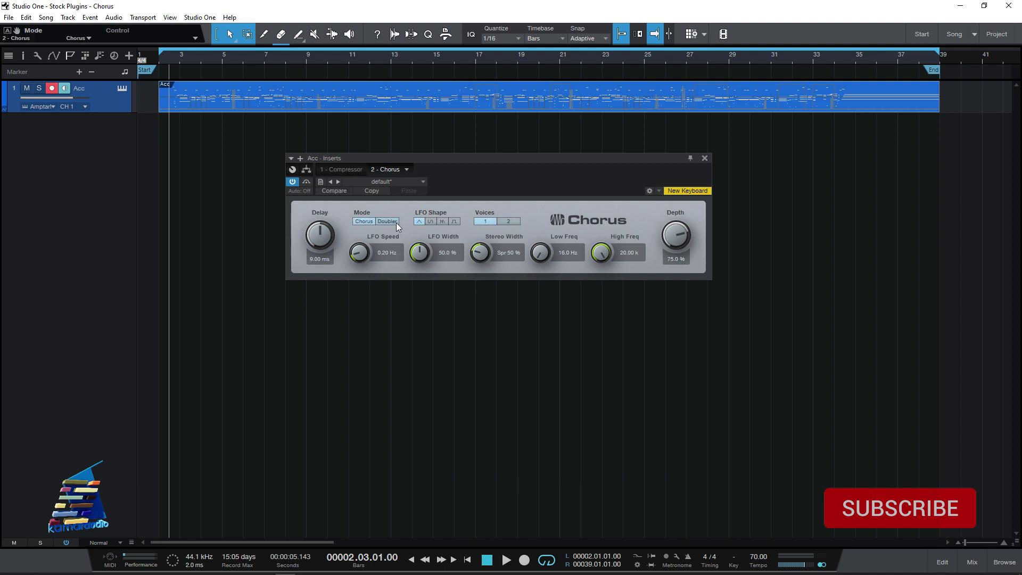
{"action": "left_click", "coordinate": [392, 222]}
{"action": "left_click", "coordinate": [364, 221]}
Try an LFO speed of 0.43 Hz, an LFO width of 32 % and Src Stereo as the stereo width
{"action": "mouse_move", "coordinate": [363, 255]}
{"action": "left_mouse_down"}
{"action": "mouse_move", "coordinate": [379, 176]}
{"action": "mouse_move", "coordinate": [377, 239]}
{"action": "mouse_move", "coordinate": [365, 260]}
{"action": "left_mouse_up"}
{"action": "left_click_drag", "start_coordinate": [420, 254], "coordinate": [425, 226]}
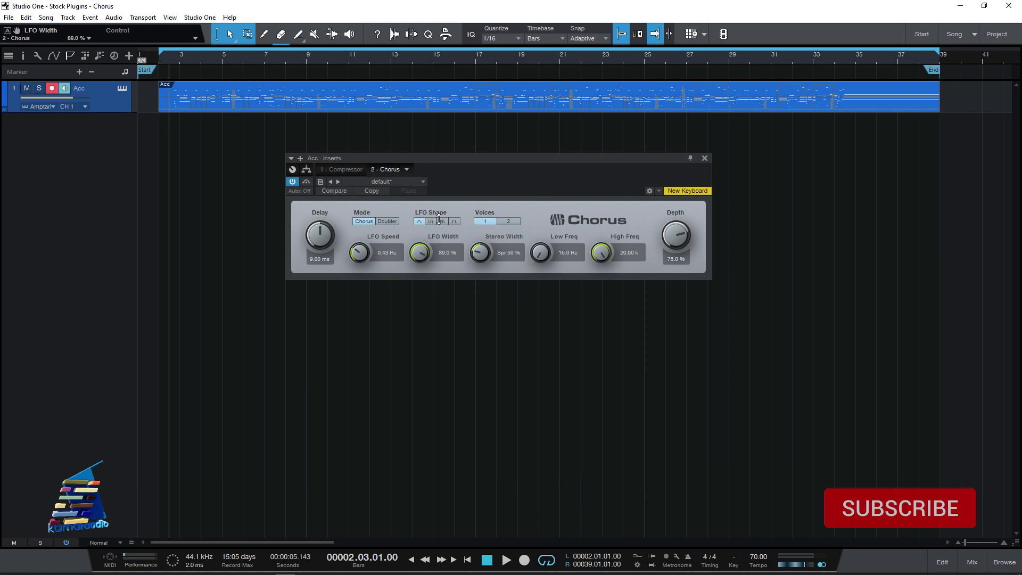
{"action": "left_click", "coordinate": [418, 257], "text": "ctrl"}
{"action": "left_click", "coordinate": [514, 221]}
{"action": "mouse_move", "coordinate": [486, 262]}
{"action": "left_mouse_down"}
{"action": "mouse_move", "coordinate": [490, 220]}
{"action": "mouse_move", "coordinate": [485, 324]}
{"action": "mouse_move", "coordinate": [494, 167]}
{"action": "mouse_move", "coordinate": [489, 255]}
{"action": "left_mouse_up"}
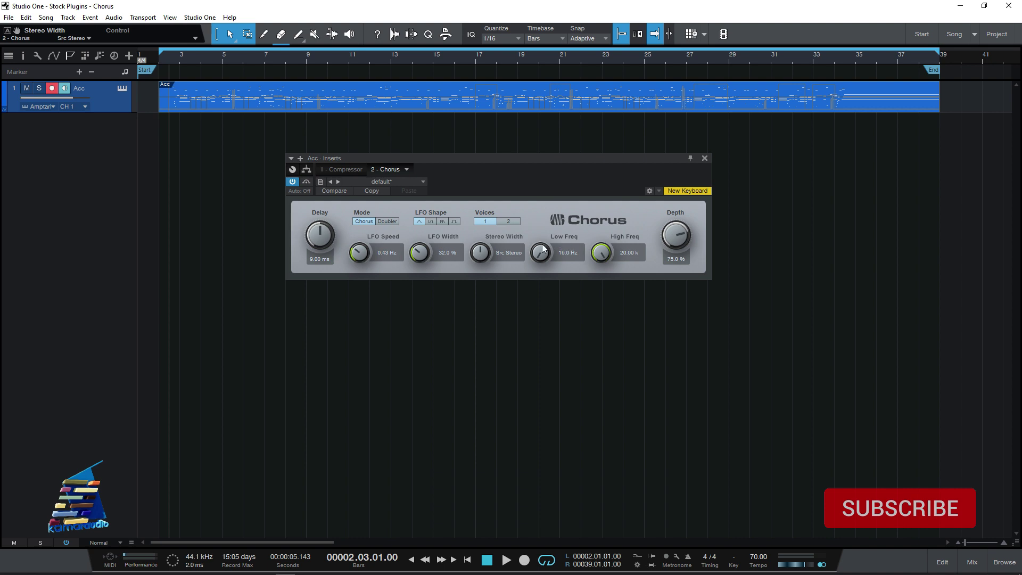
Try the low and high frequency limits with the high frequency at 10.48 kHz, and set the LFO width to 20 %
{"action": "left_click_drag", "start_coordinate": [543, 251], "coordinate": [541, 237]}
{"action": "mouse_move", "coordinate": [607, 250]}
{"action": "left_mouse_down"}
{"action": "mouse_move", "coordinate": [602, 271]}
{"action": "mouse_move", "coordinate": [602, 254]}
{"action": "mouse_move", "coordinate": [540, 257]}
{"action": "mouse_move", "coordinate": [601, 251]}
{"action": "left_mouse_up"}
{"action": "left_click_drag", "start_coordinate": [548, 257], "coordinate": [545, 255]}
{"action": "left_click", "coordinate": [423, 254], "text": "ctrl"}
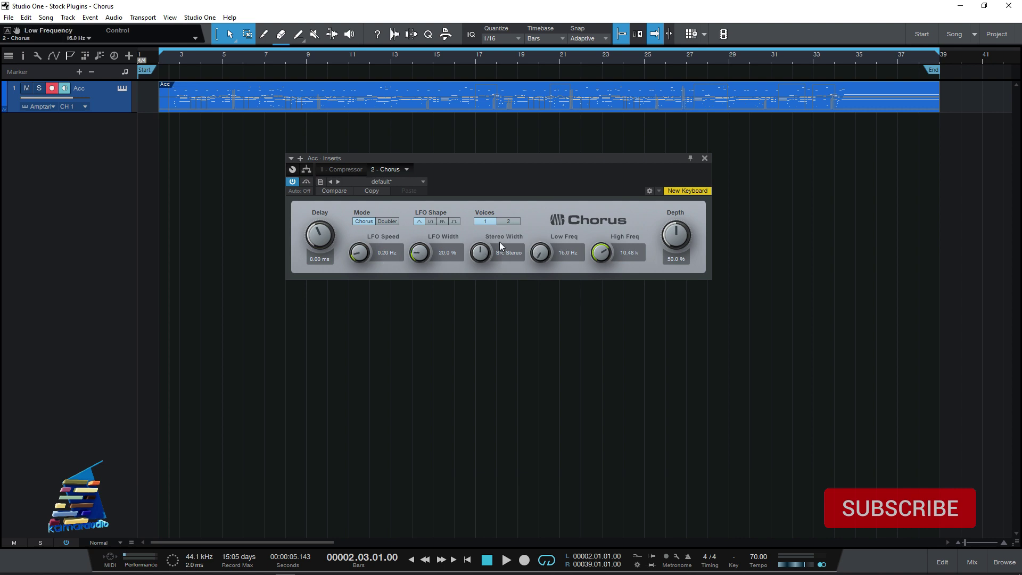
Return the Chorus to its default preset and listen to the Acc track through it
{"action": "left_click", "coordinate": [408, 183]}
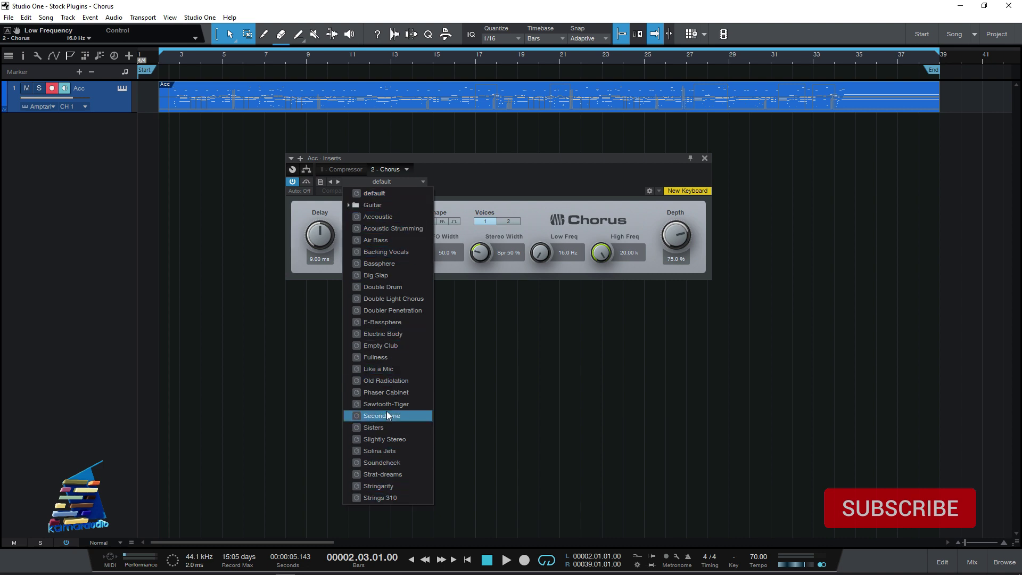
{"action": "left_click", "coordinate": [475, 185]}
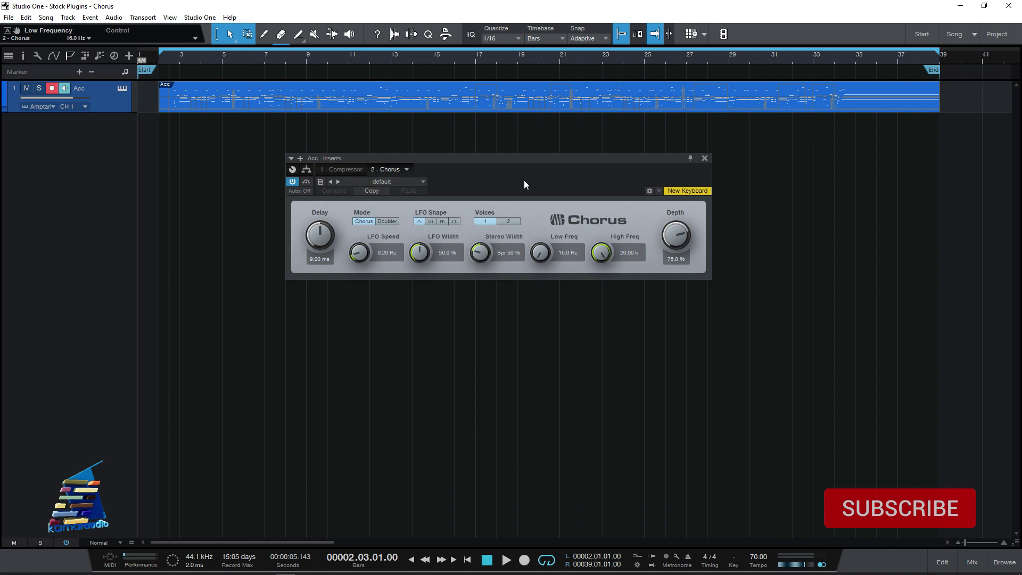
{"action": "key", "text": "space"}
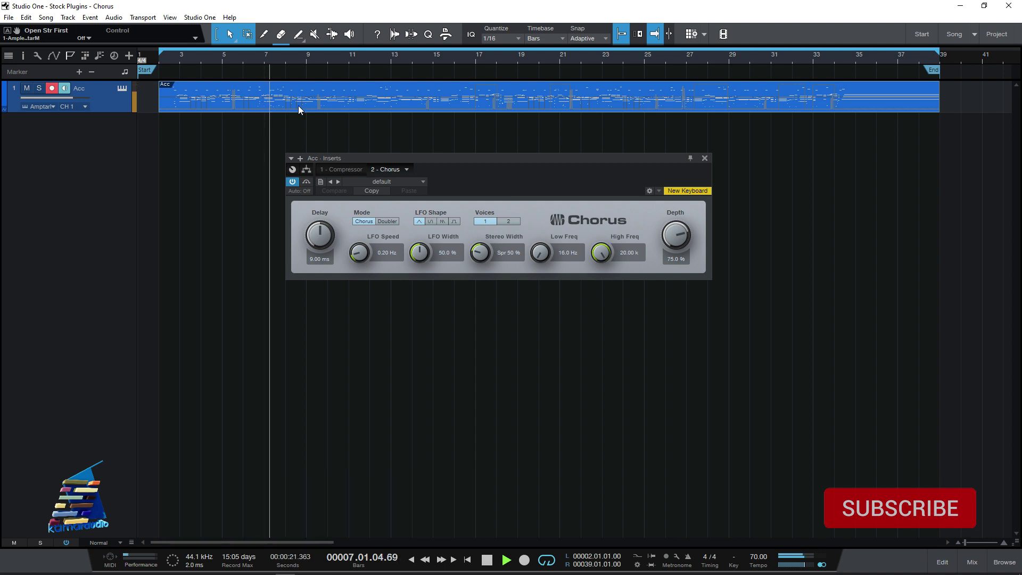
{"action": "key", "text": "space"}
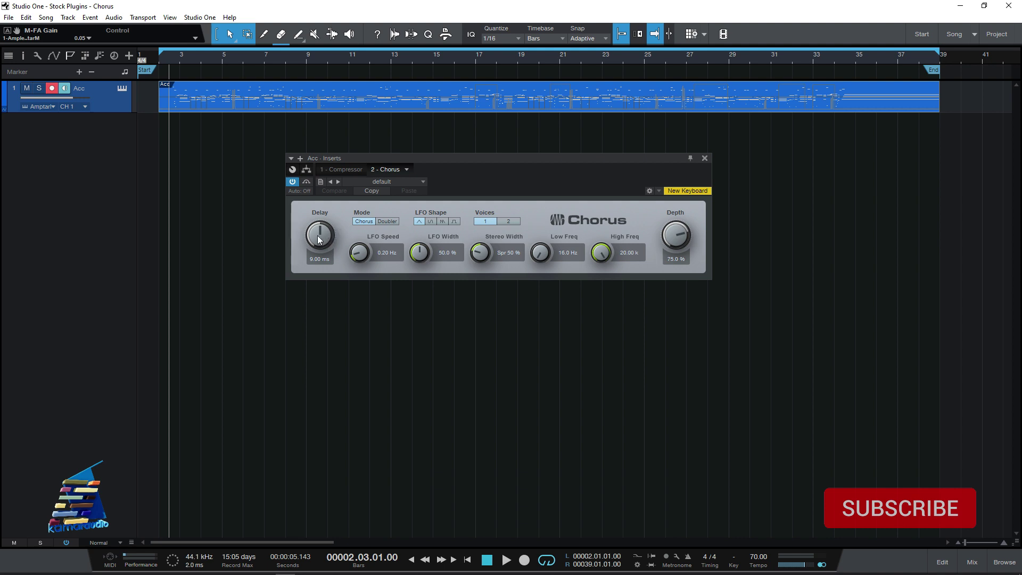
Set the Chorus delay to 6.48 ms while the Acc track plays
{"action": "key", "text": "space"}
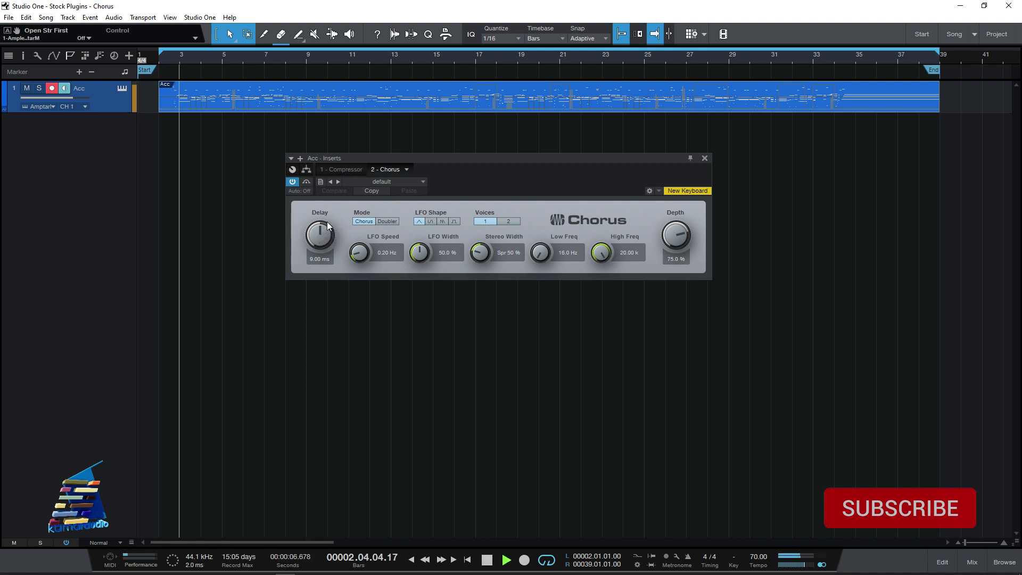
{"action": "mouse_move", "coordinate": [322, 232]}
{"action": "left_mouse_down"}
{"action": "mouse_move", "coordinate": [318, 252]}
{"action": "mouse_move", "coordinate": [324, 234]}
{"action": "left_mouse_up"}
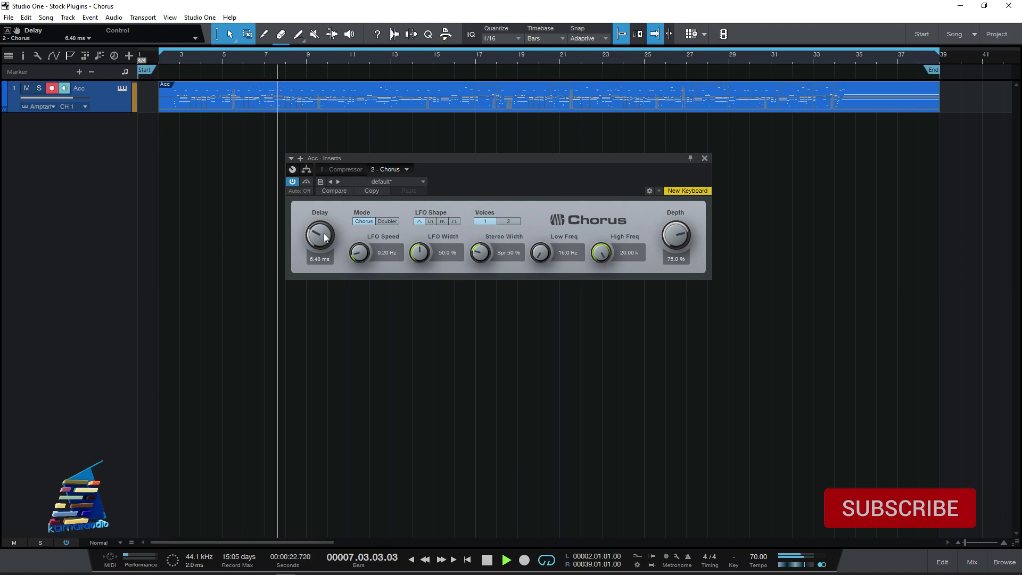
Switch the effect to Doubler mode, set the spacing to 27.75 ms during playback and stop the track
{"action": "left_click", "coordinate": [379, 221]}
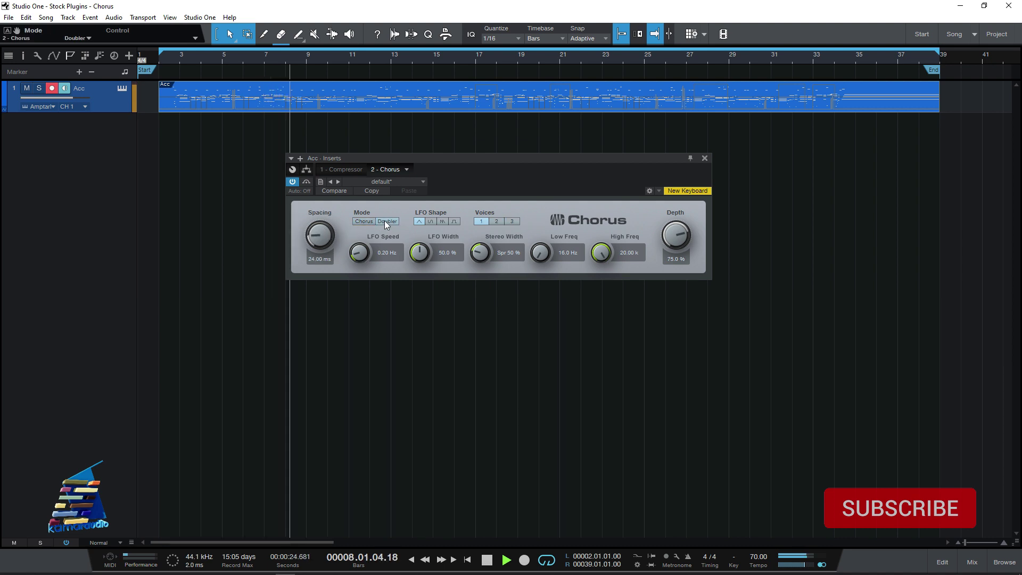
{"action": "left_click_drag", "start_coordinate": [321, 238], "coordinate": [321, 238]}
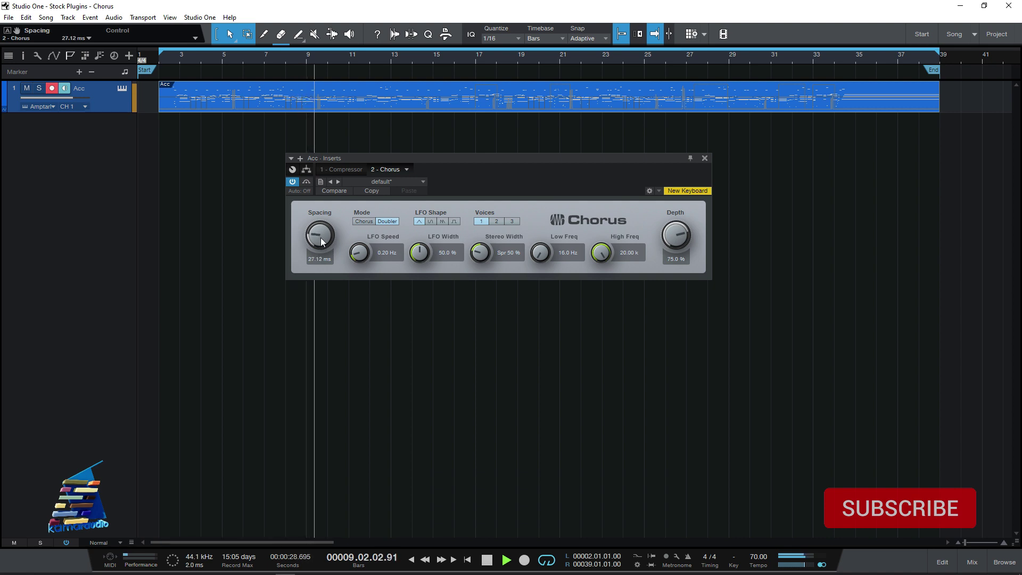
{"action": "left_click_drag", "start_coordinate": [320, 237], "coordinate": [319, 237]}
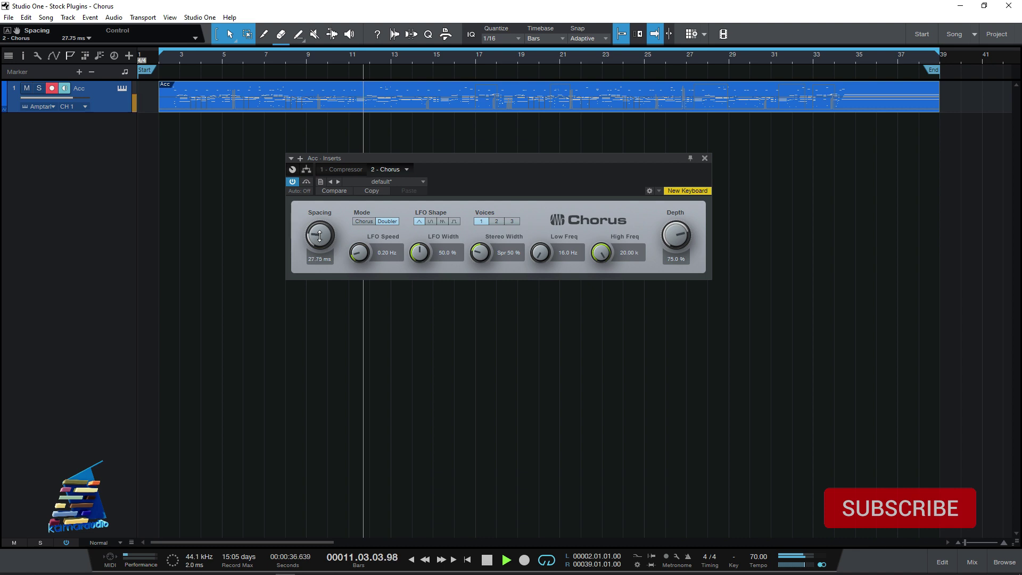
{"action": "key", "text": "space"}
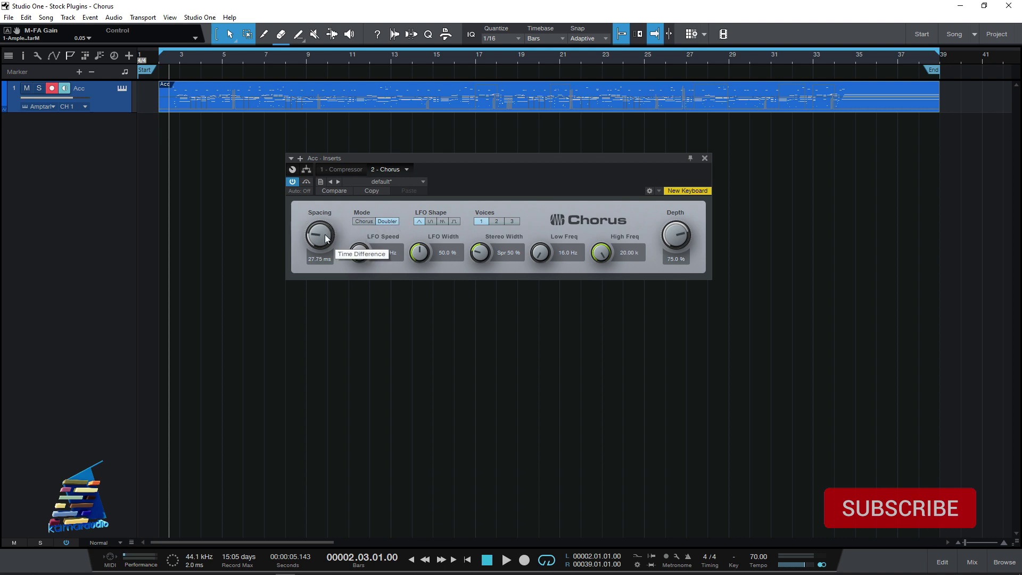
Play the Acc track and set the doubler's LFO speed to 0.17 Hz
{"action": "key", "text": "space"}
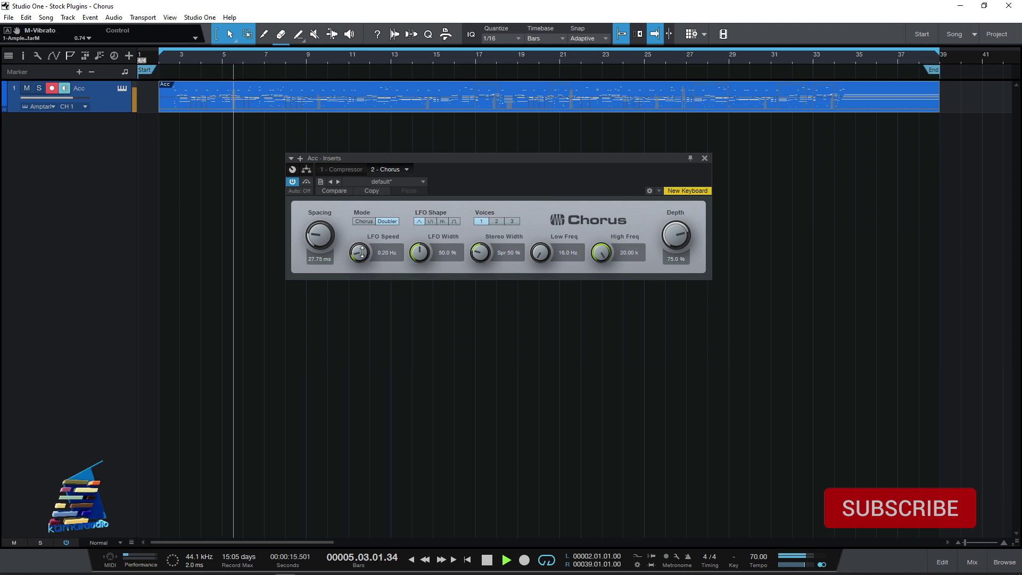
{"action": "left_click_drag", "start_coordinate": [362, 253], "coordinate": [362, 255]}
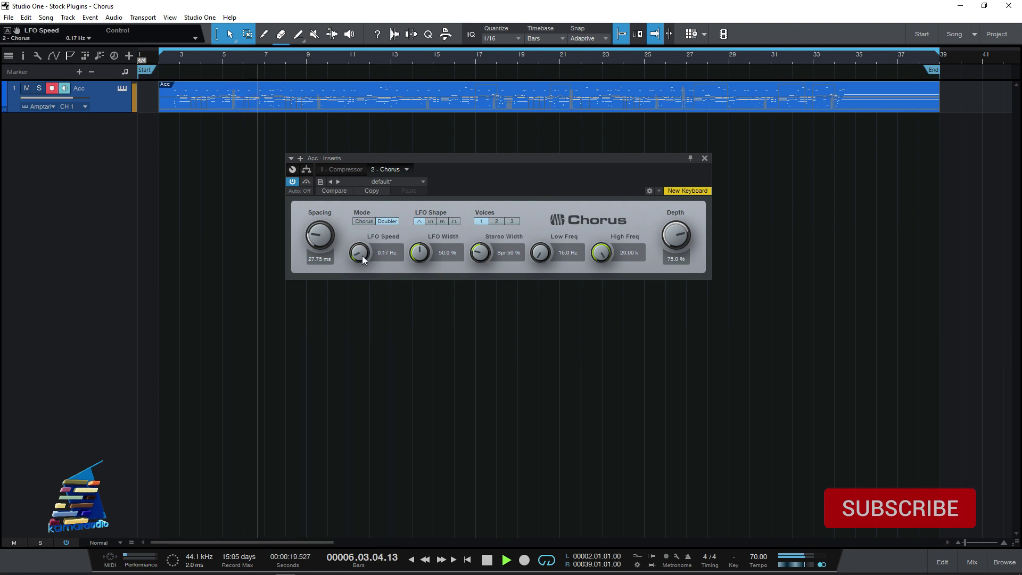
{"action": "left_click_drag", "start_coordinate": [362, 255], "coordinate": [362, 255]}
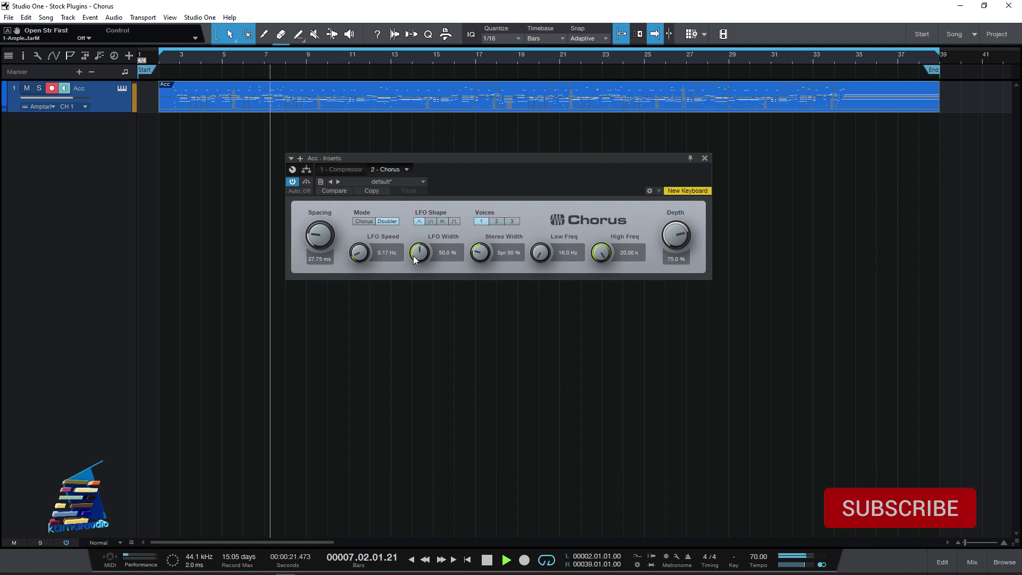
Audition the sine, sawtooth and square LFO shapes during playback, choosing the sine shape
{"action": "left_click", "coordinate": [430, 222]}
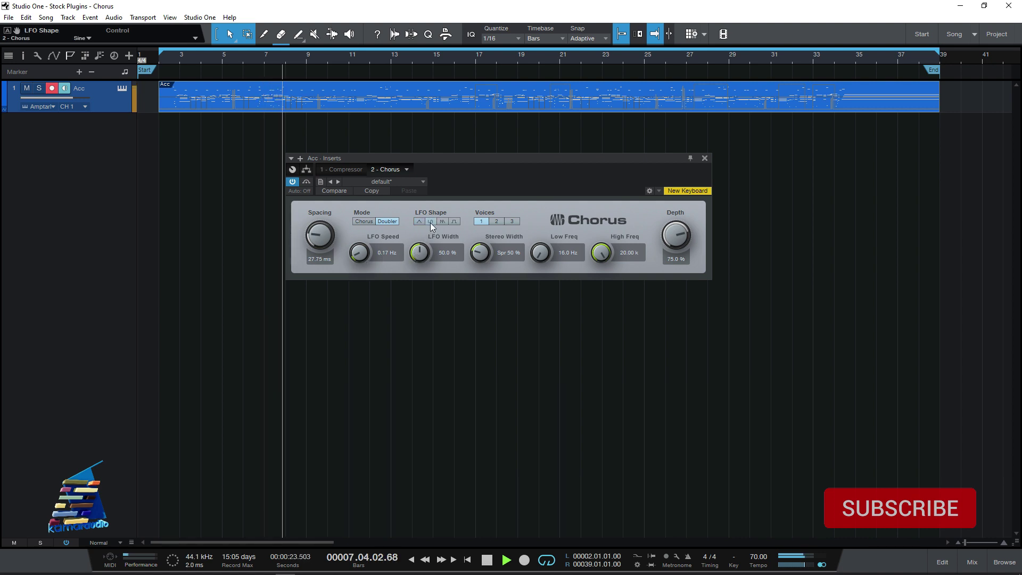
{"action": "left_click", "coordinate": [442, 222]}
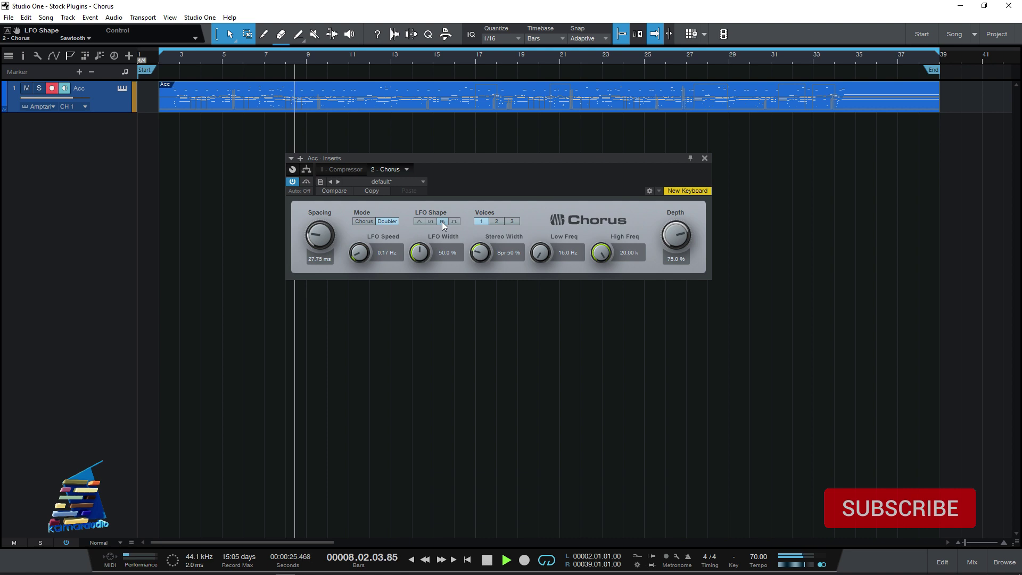
{"action": "left_click", "coordinate": [452, 221]}
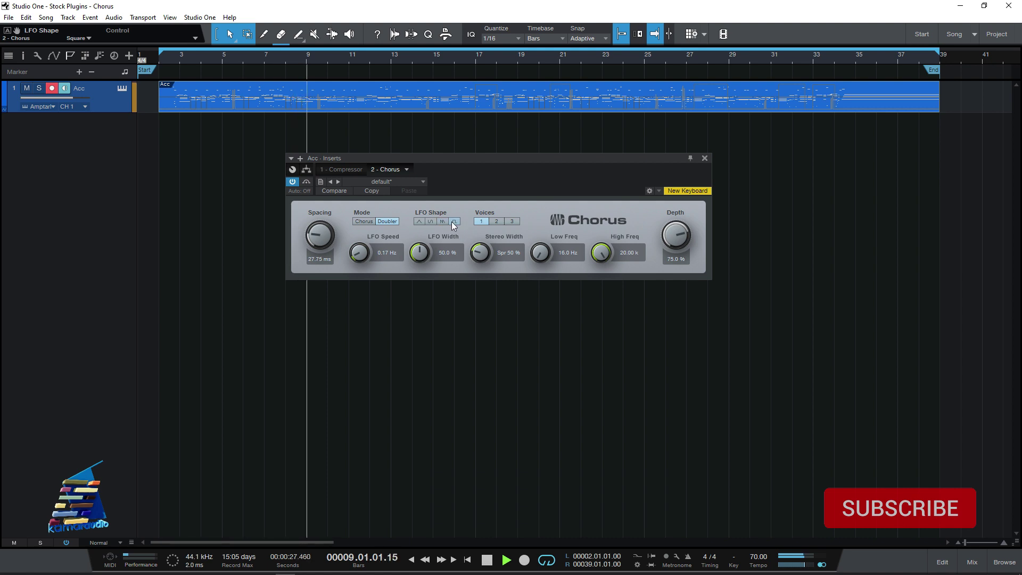
{"action": "left_click", "coordinate": [429, 220]}
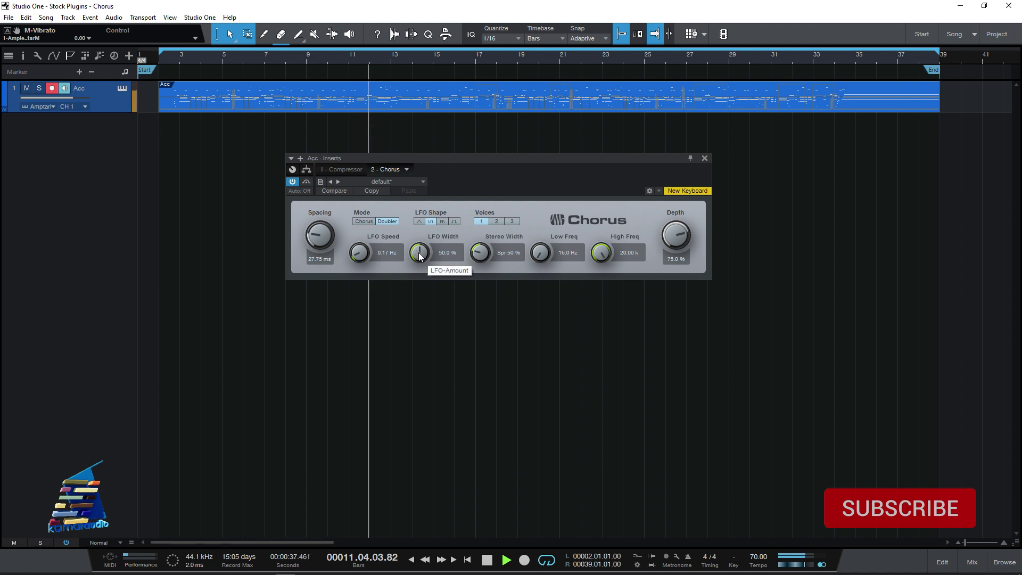
Set the doubler's LFO width to 100% during playback, and try other voice counts before returning to one voice
{"action": "left_click_drag", "start_coordinate": [419, 256], "coordinate": [432, 189]}
{"action": "mouse_move", "coordinate": [427, 250]}
{"action": "left_mouse_down"}
{"action": "mouse_move", "coordinate": [418, 255]}
{"action": "mouse_move", "coordinate": [418, 245]}
{"action": "left_mouse_up"}
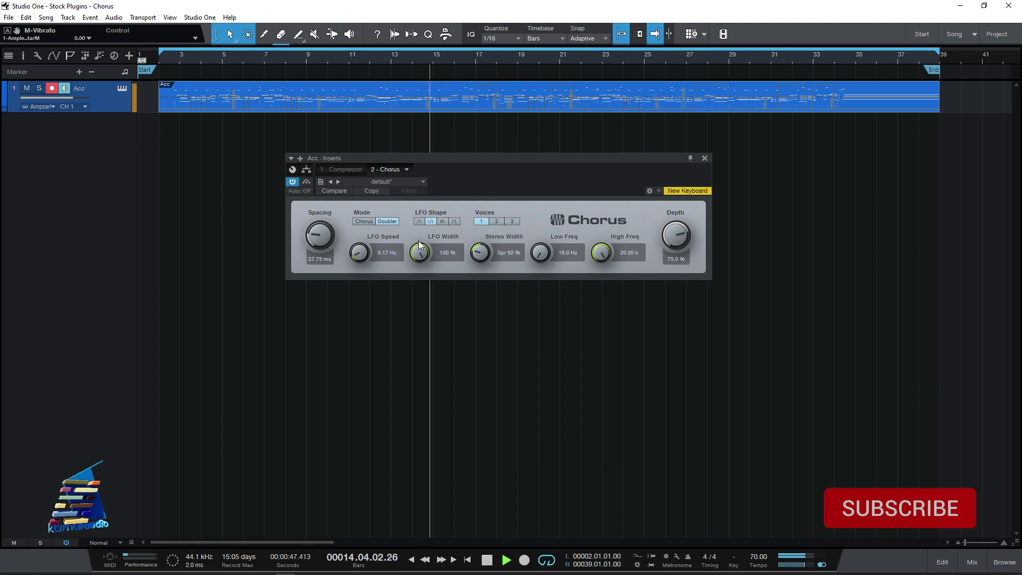
{"action": "left_click", "coordinate": [499, 221]}
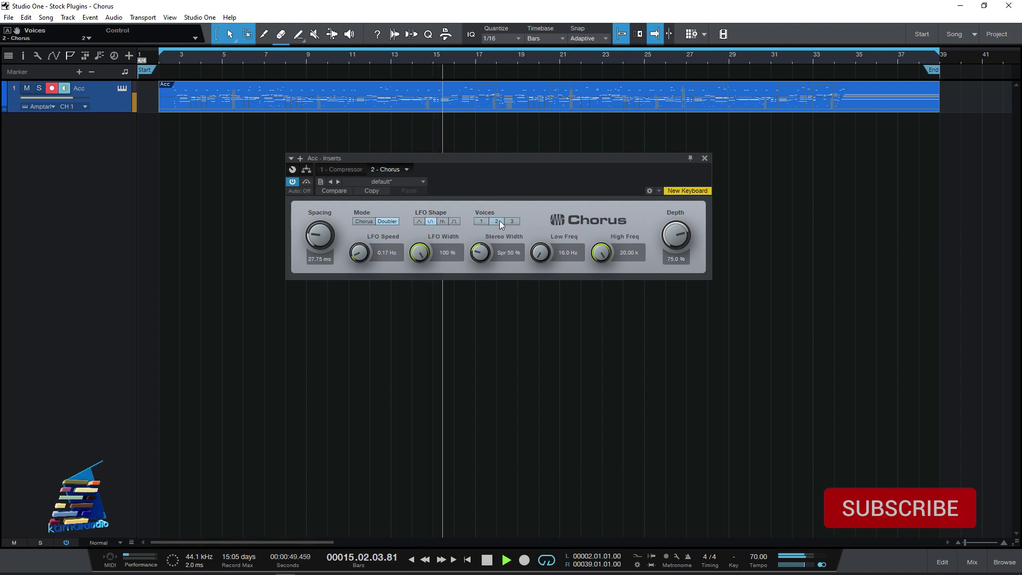
{"action": "left_click", "coordinate": [511, 222]}
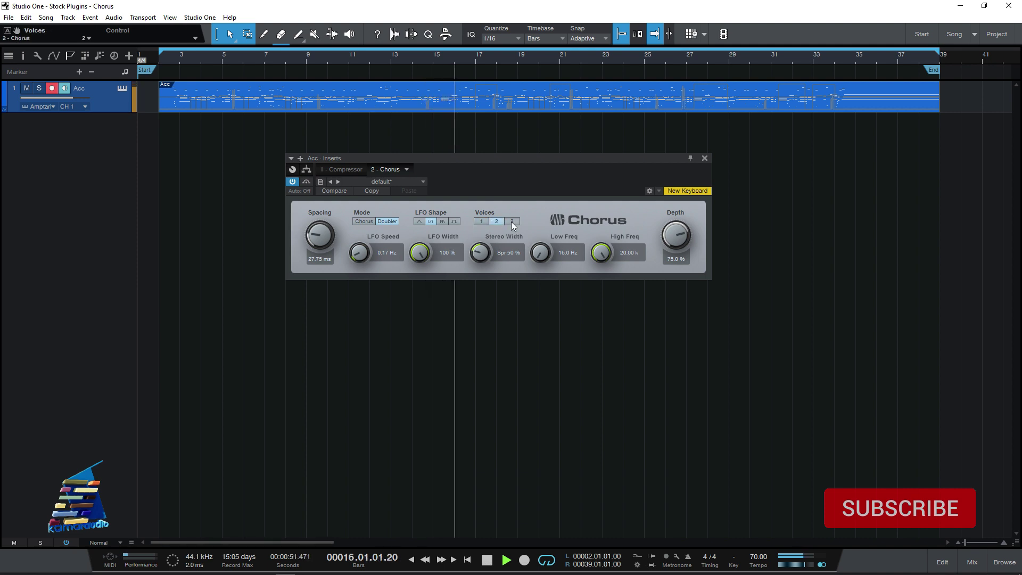
{"action": "left_click", "coordinate": [480, 222]}
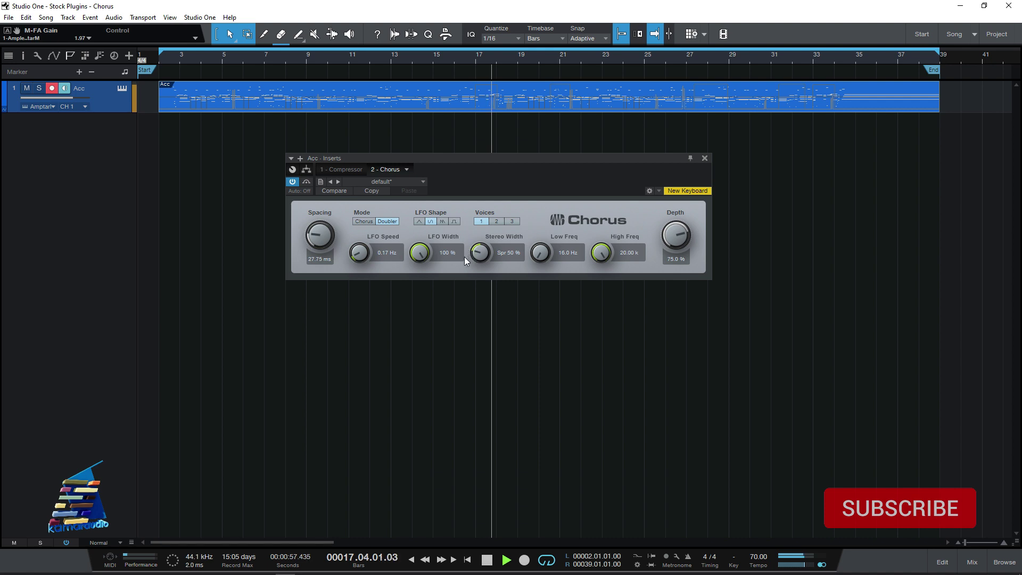
Set the stereo width to Full Spread, restart playback and try the low frequency control, returning it to 16.0 Hz
{"action": "left_click_drag", "start_coordinate": [482, 252], "coordinate": [505, 192]}
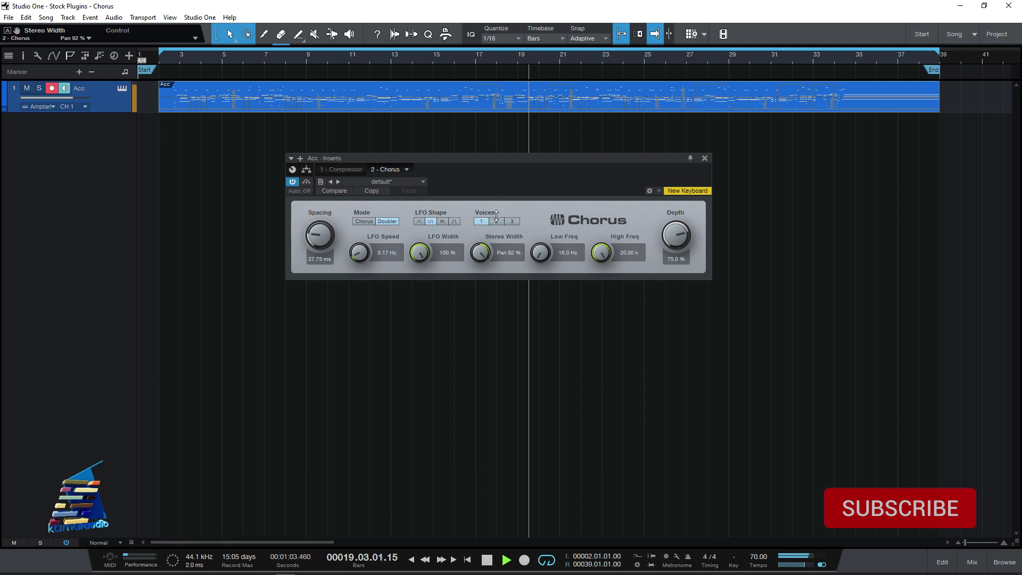
{"action": "left_click_drag", "start_coordinate": [506, 193], "coordinate": [483, 308]}
{"action": "key", "text": "space"}
{"action": "key", "text": "space"}
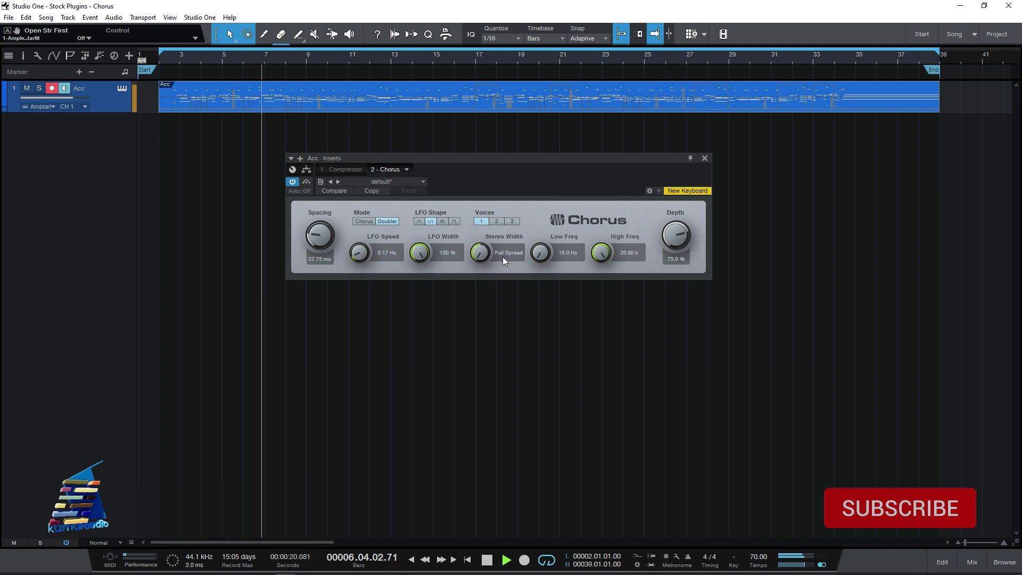
{"action": "left_click_drag", "start_coordinate": [551, 255], "coordinate": [546, 226]}
{"action": "left_click_drag", "start_coordinate": [546, 227], "coordinate": [543, 266]}
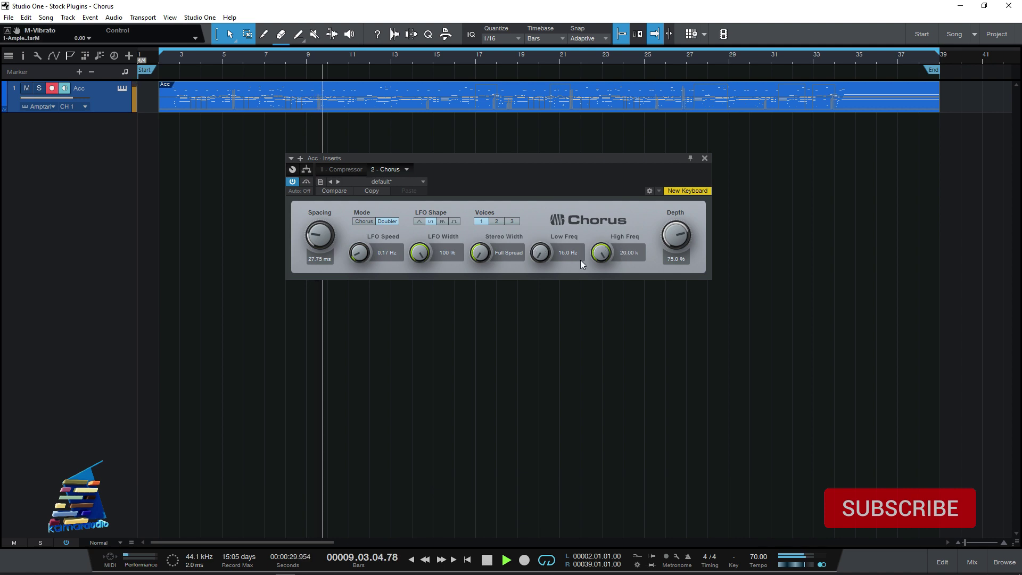
Try higher and lower effect depths during playback, set the depth to 49.5% and stop the track
{"action": "left_click_drag", "start_coordinate": [672, 234], "coordinate": [684, 187]}
{"action": "left_click_drag", "start_coordinate": [672, 240], "coordinate": [673, 296]}
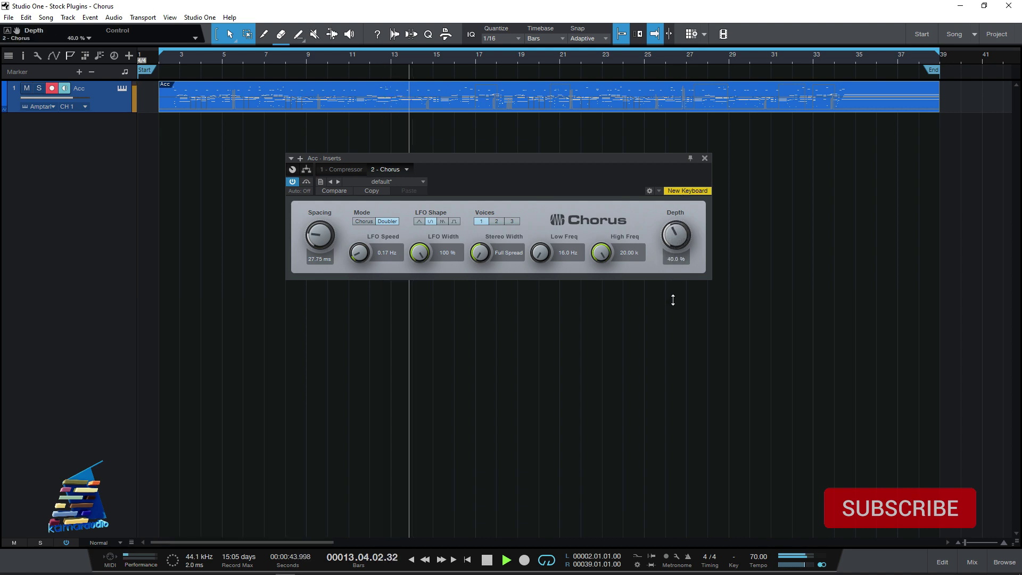
{"action": "scroll", "coordinate": [679, 235], "scroll_direction": "up", "scroll_amount": 5}
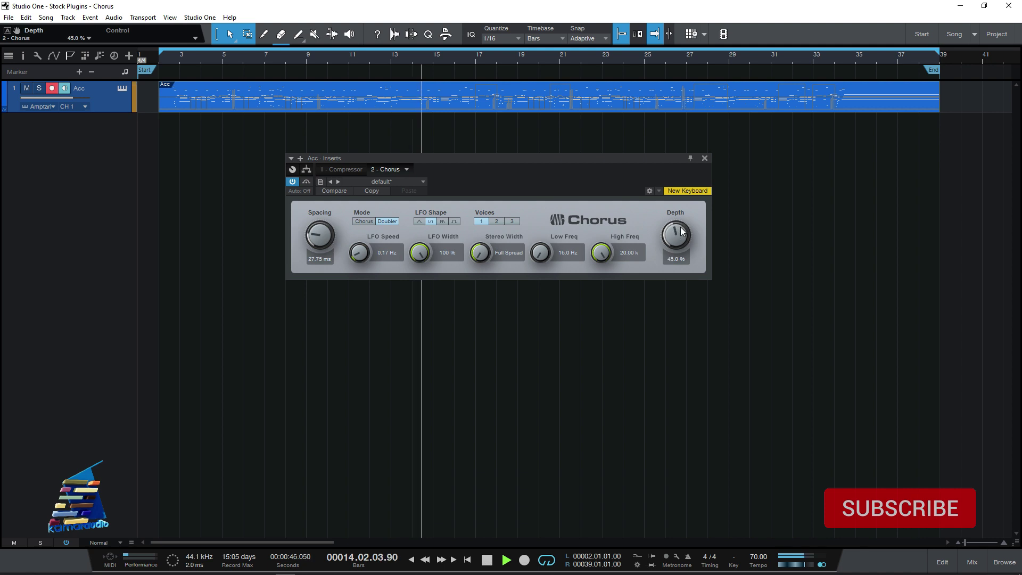
{"action": "left_click_drag", "start_coordinate": [676, 231], "coordinate": [676, 233]}
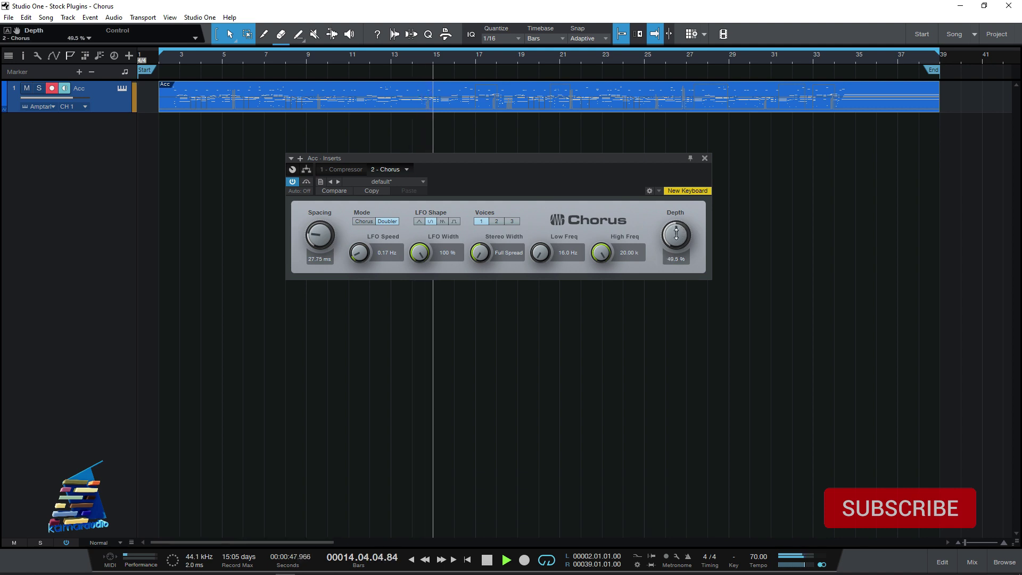
{"action": "key", "text": "space"}
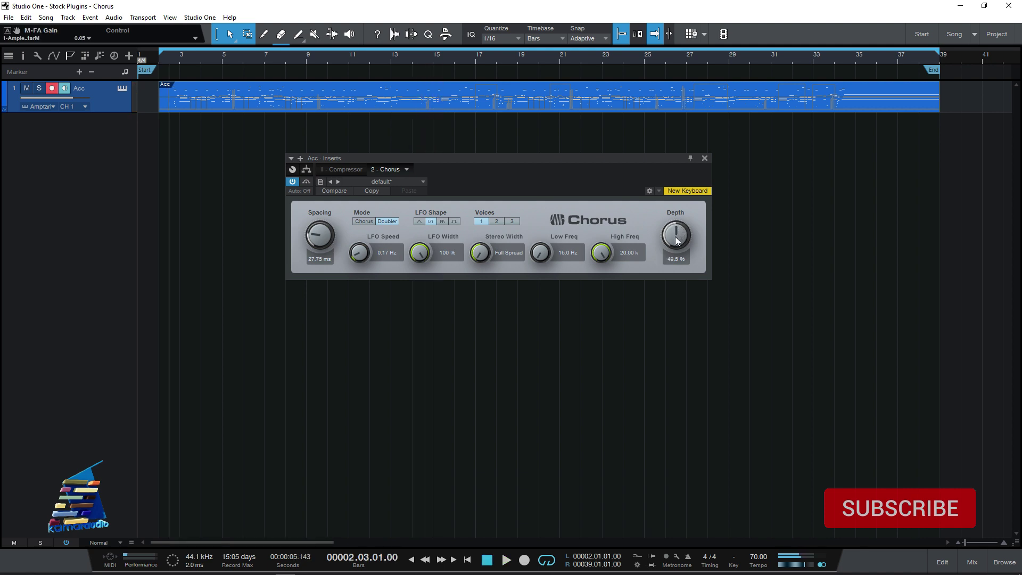
Raise the effect depth to 55.0% while starting and stopping playback of the Acc track
{"action": "left_click_drag", "start_coordinate": [675, 238], "coordinate": [675, 250]}
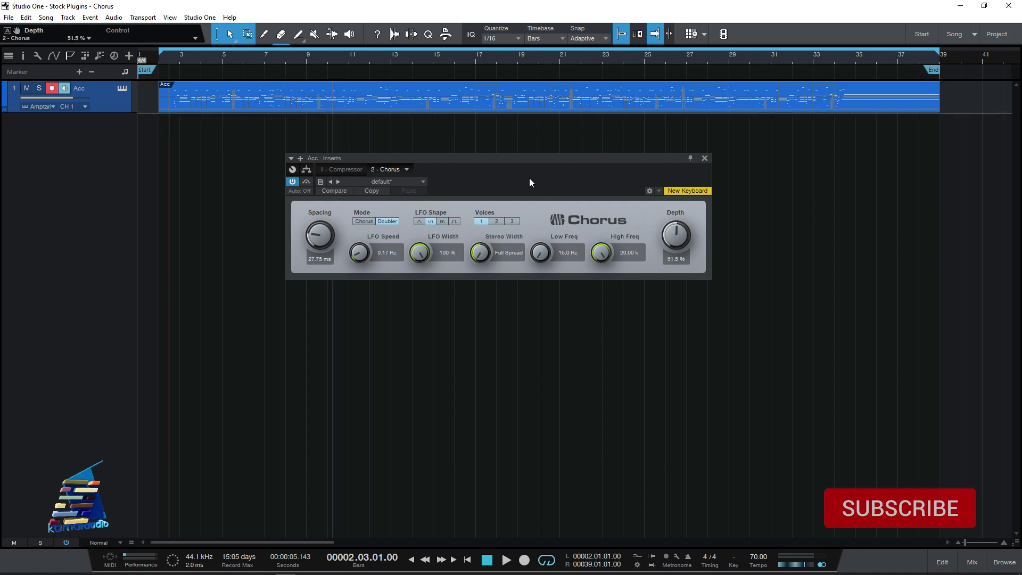
{"action": "key", "text": "space"}
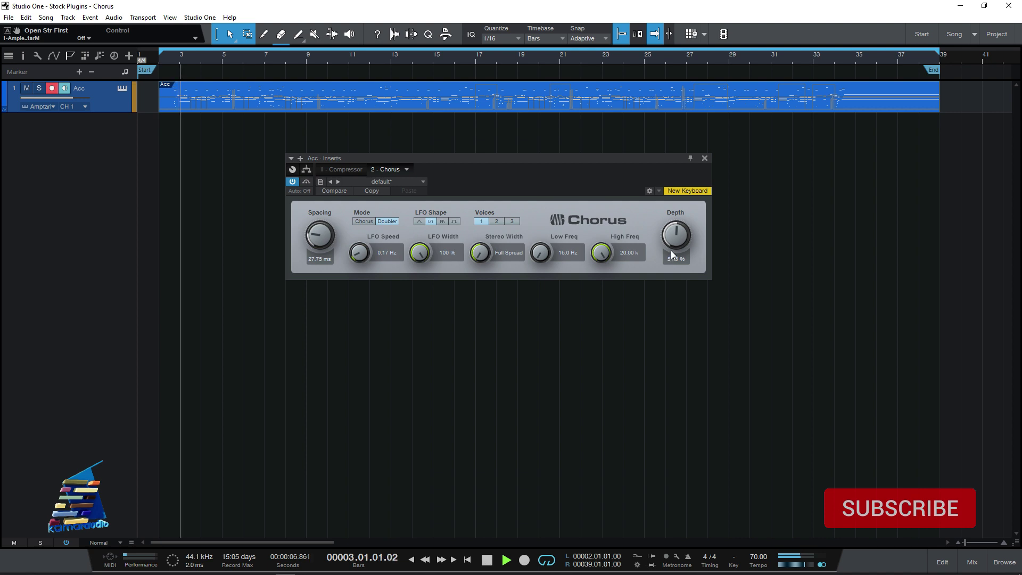
{"action": "key", "text": "space"}
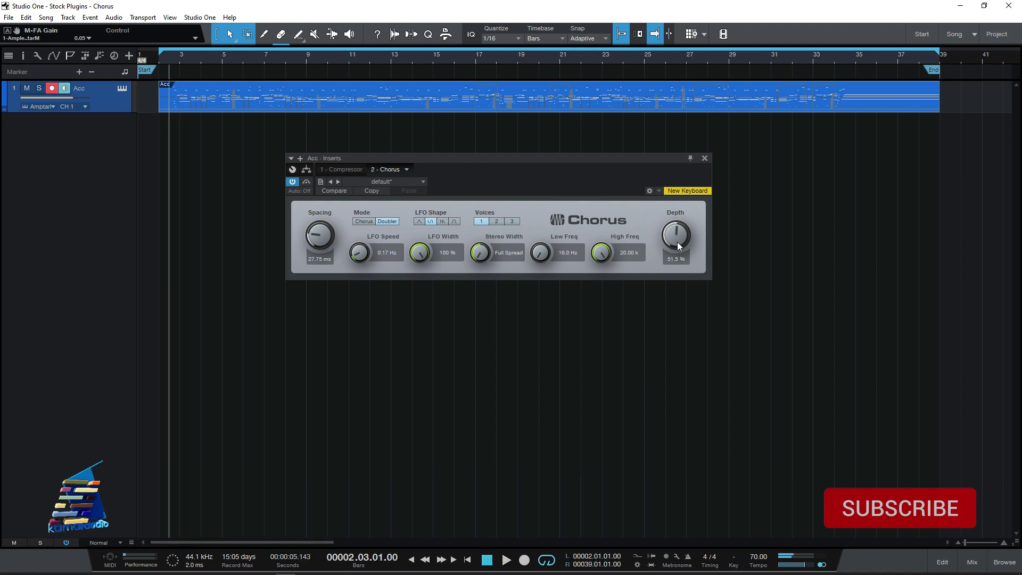
{"action": "key", "text": "space"}
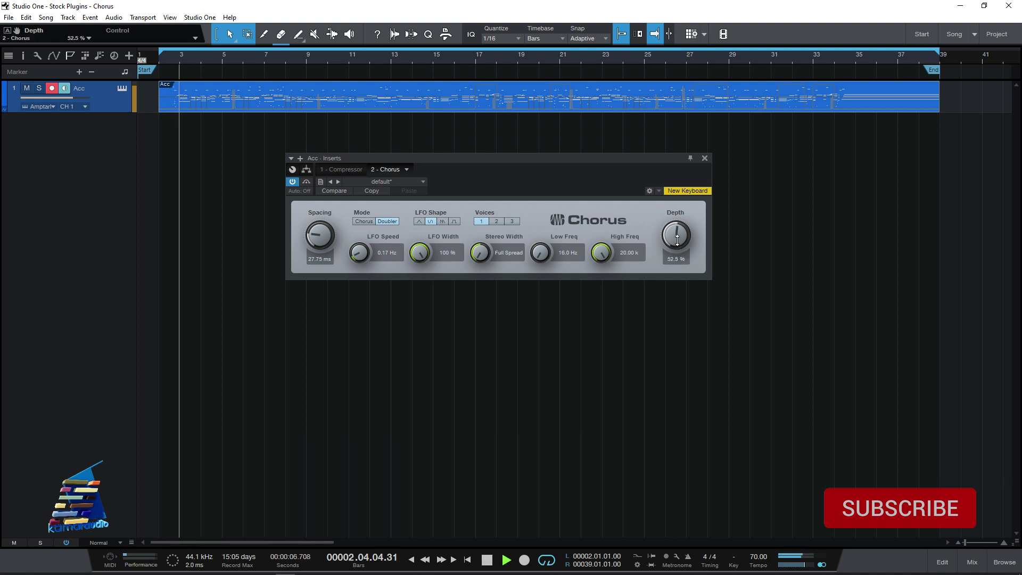
{"action": "left_click_drag", "start_coordinate": [677, 241], "coordinate": [680, 242]}
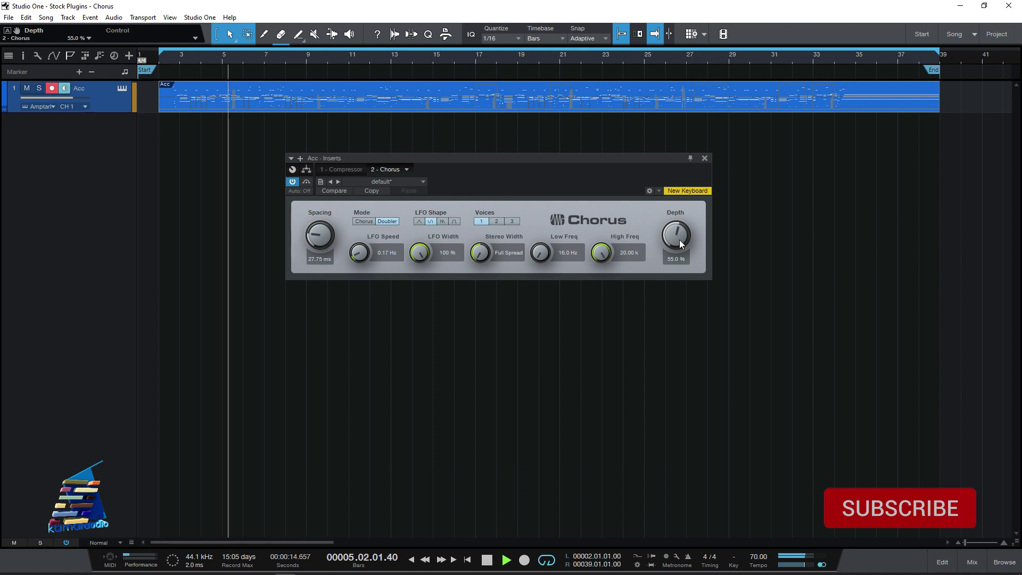
{"action": "key", "text": "space"}
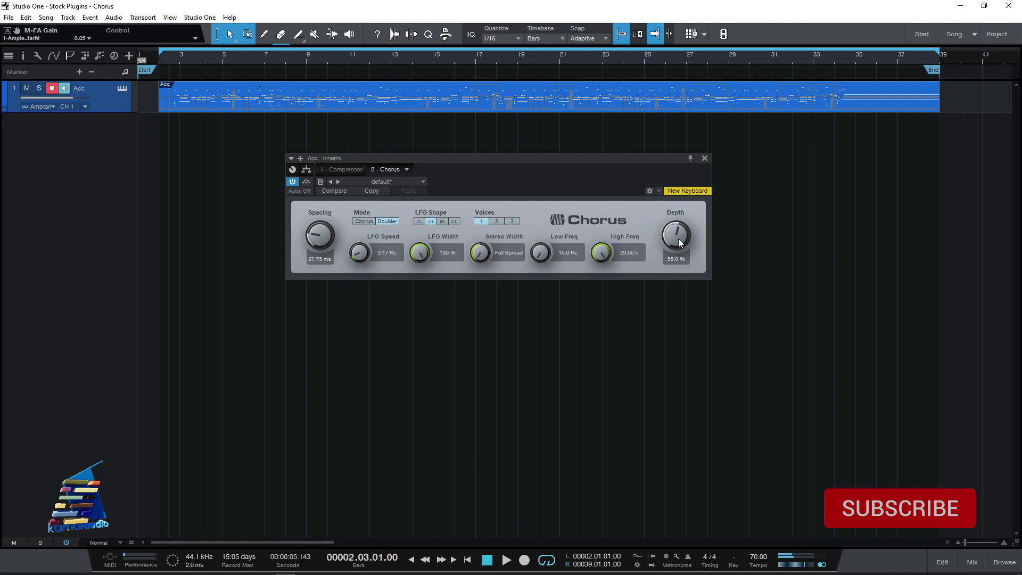
Play the Acc track, compare the sound with the Chorus effect bypassed and active, and stop playback
{"action": "key", "text": "space"}
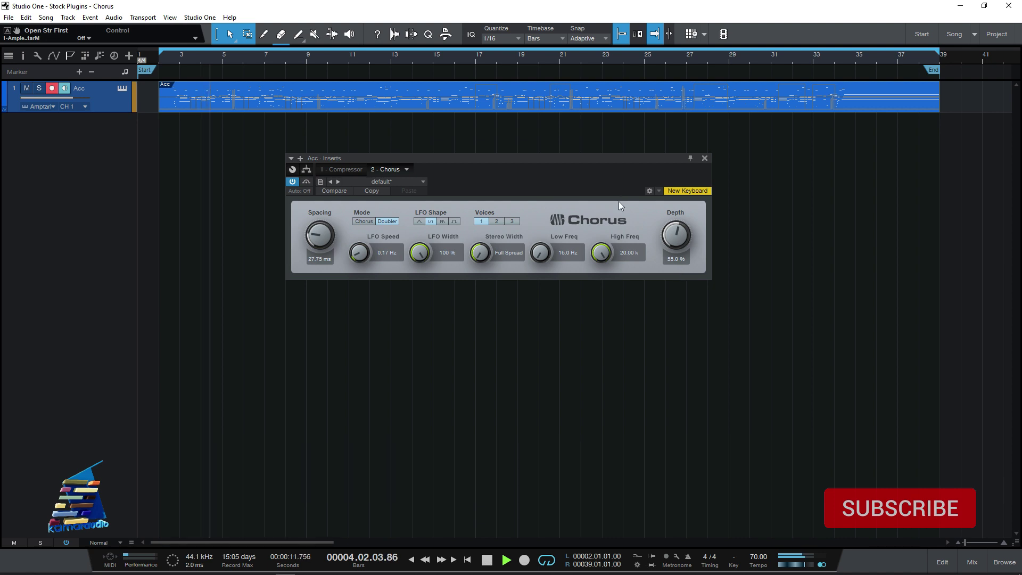
{"action": "left_click", "coordinate": [306, 182]}
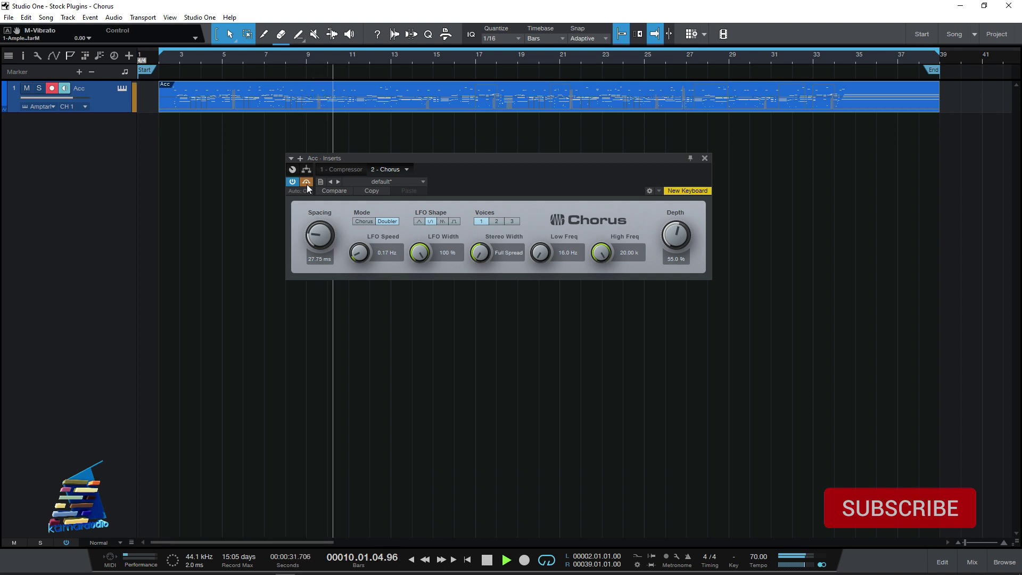
{"action": "left_click", "coordinate": [306, 183]}
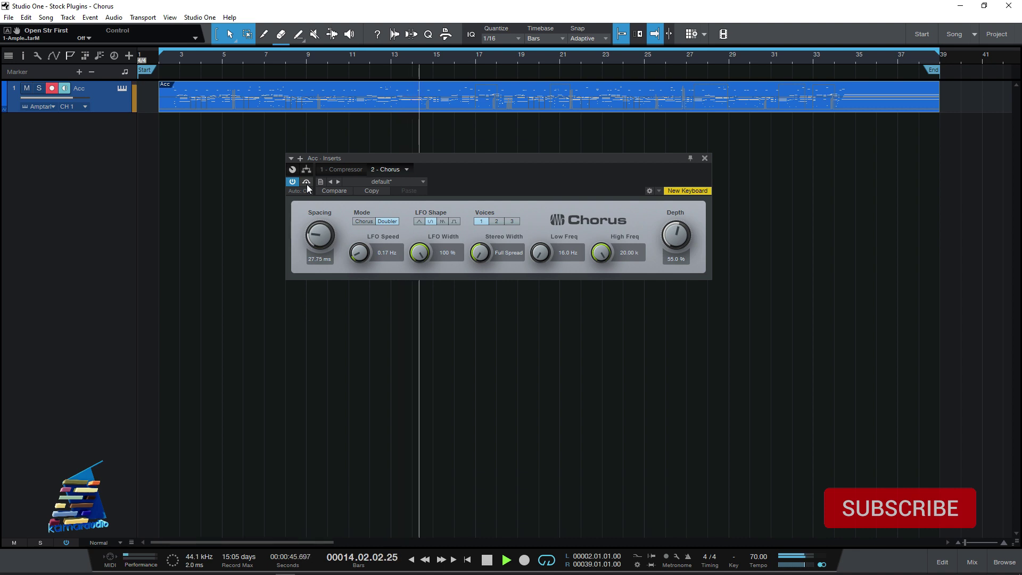
{"action": "left_click", "coordinate": [307, 182]}
{"action": "left_click", "coordinate": [307, 182]}
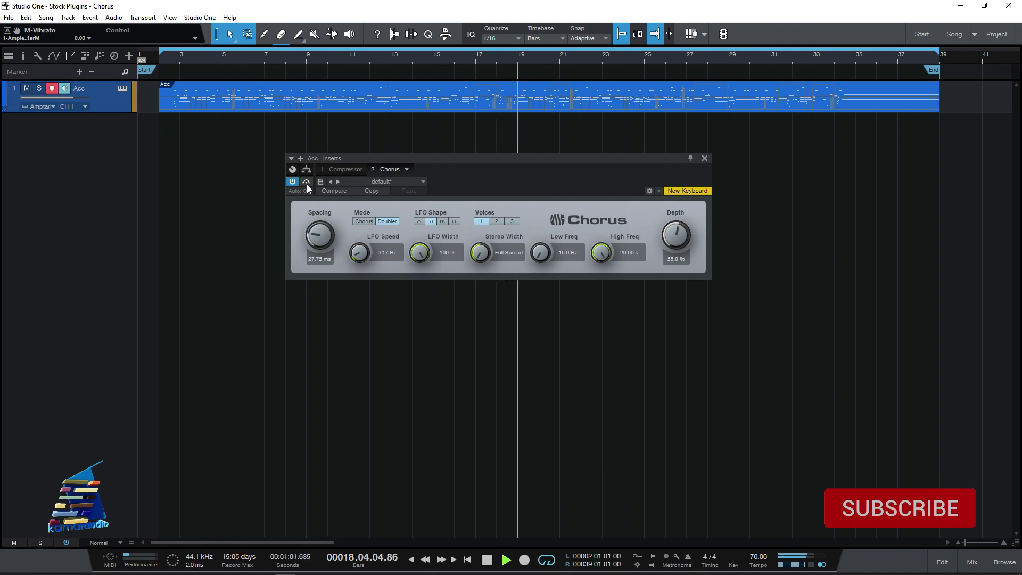
{"action": "key", "text": "space"}
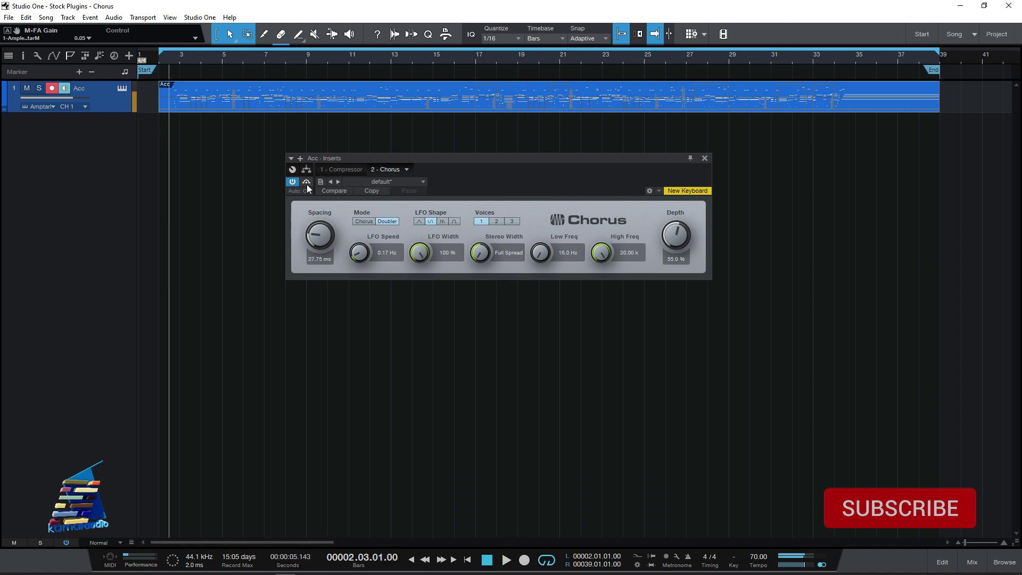